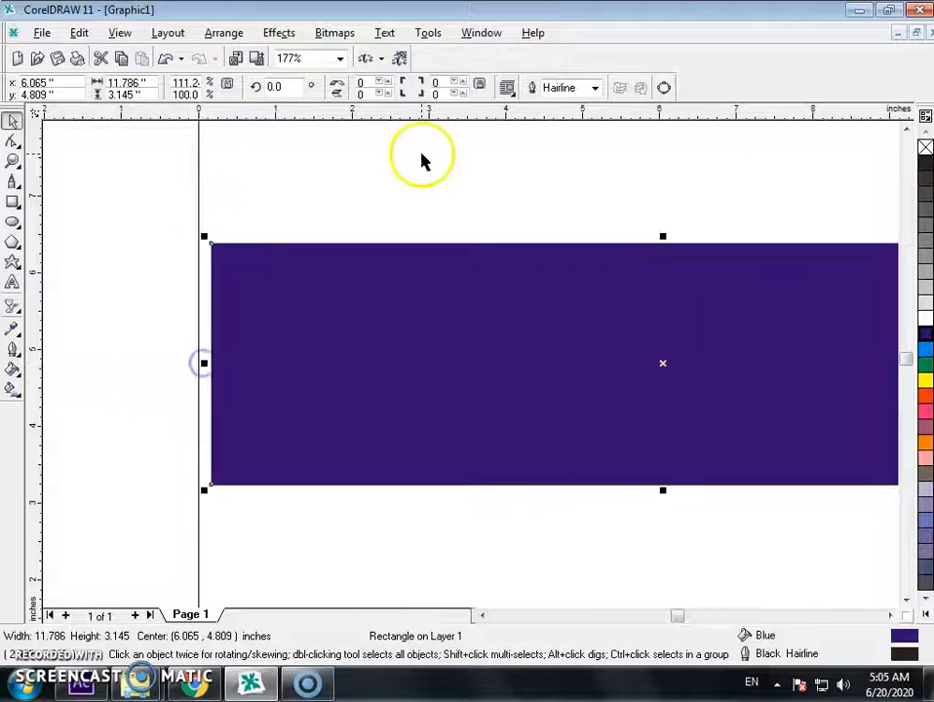
- Narrow the blue rectangle from its right side so that it fits within the page width
left_click(351, 181)
left_click(878, 359)
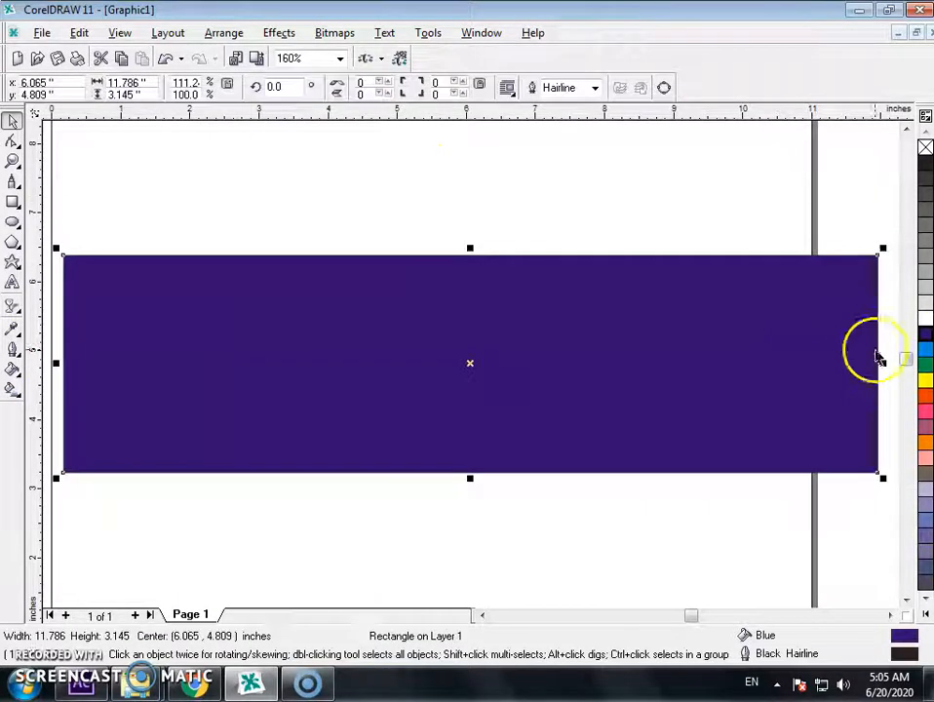
left_click_drag(879, 365, 805, 369)
left_click(576, 161)
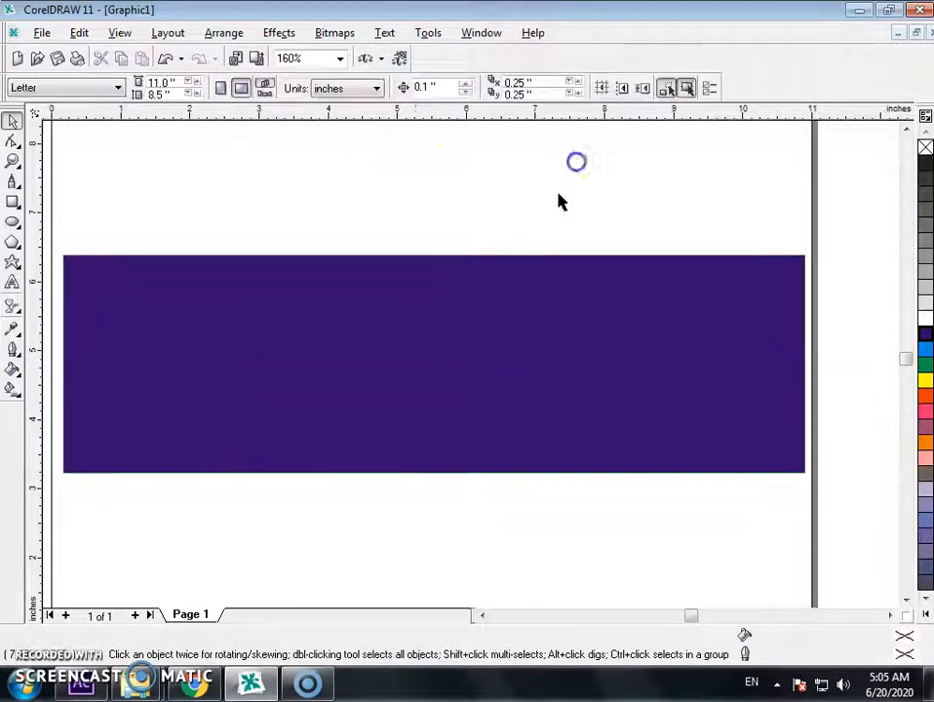
key("shift+F4")
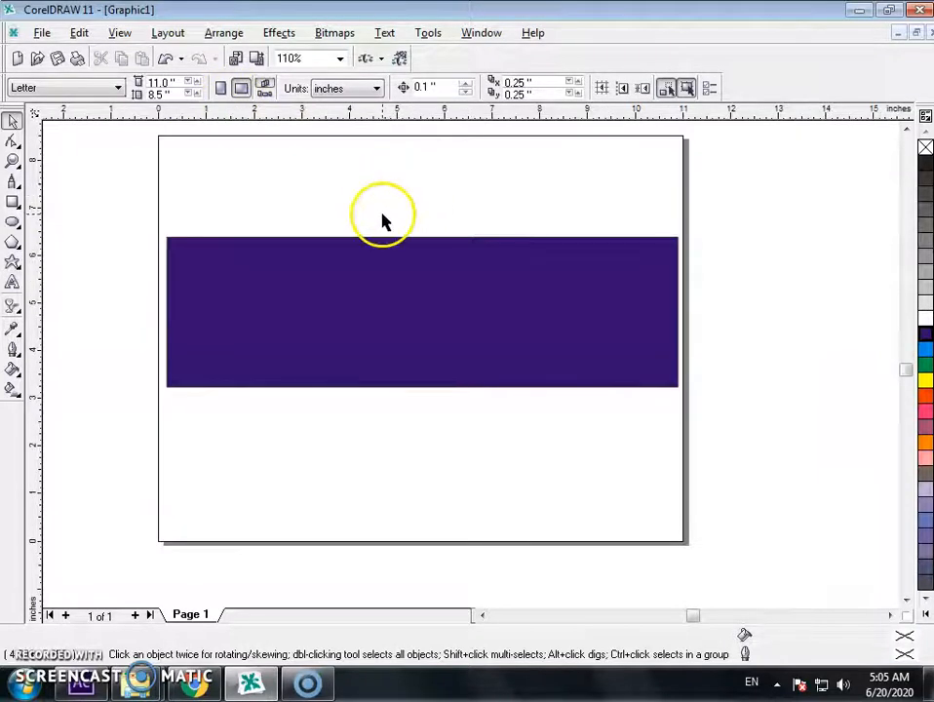
key("F4")
- Add the artistic text "Plastic" on the blue rectangle and set its font to Cooper Black
left_click(10, 283)
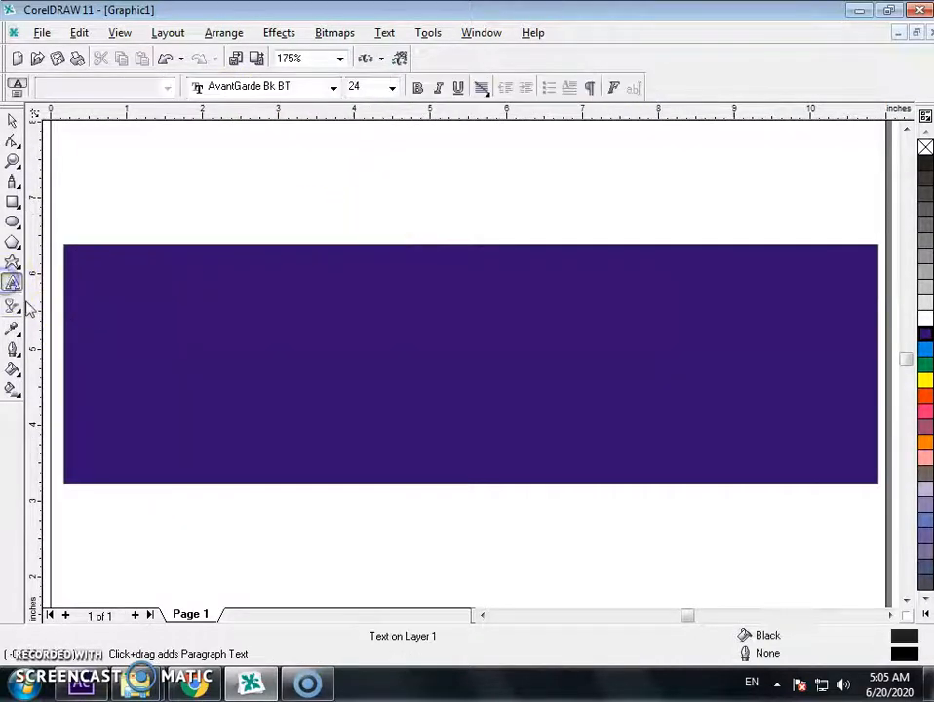
left_click(145, 384)
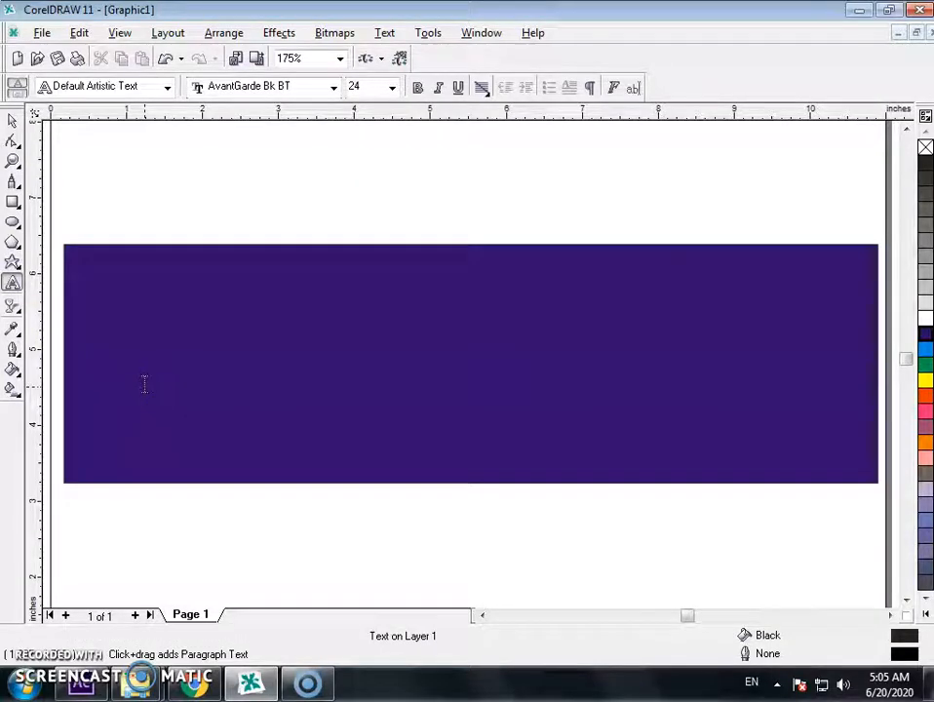
type("E")
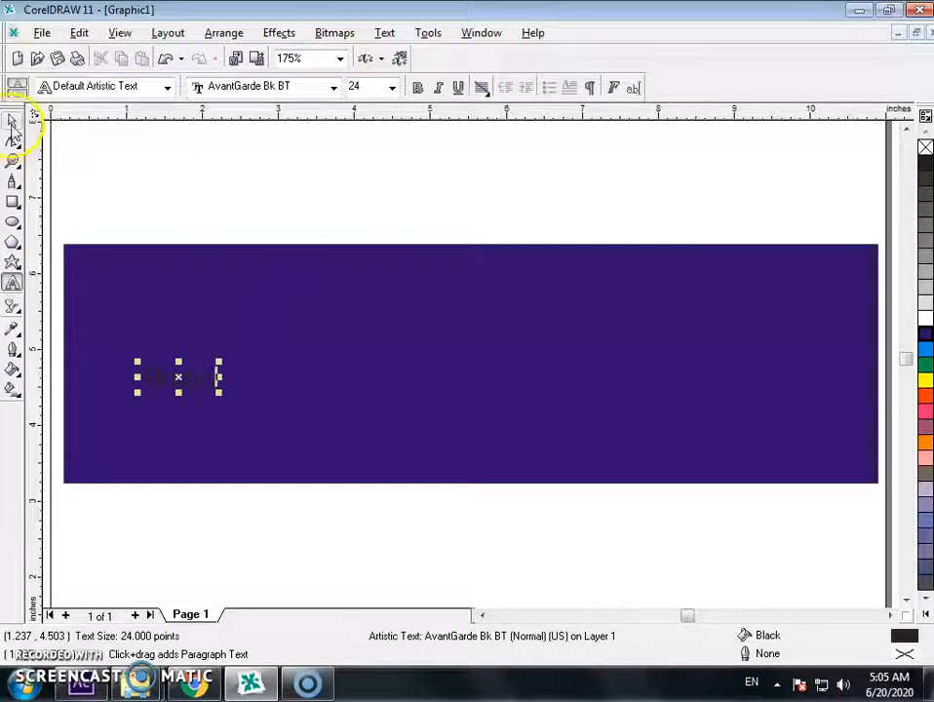
left_click(12, 120)
left_click(237, 87)
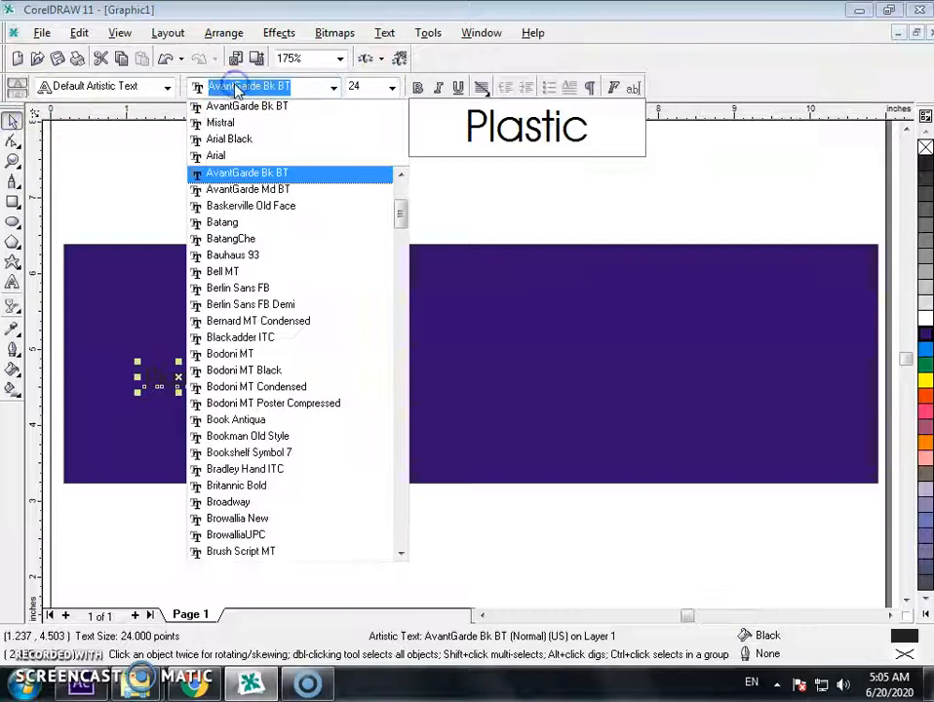
type("Cooper Black")
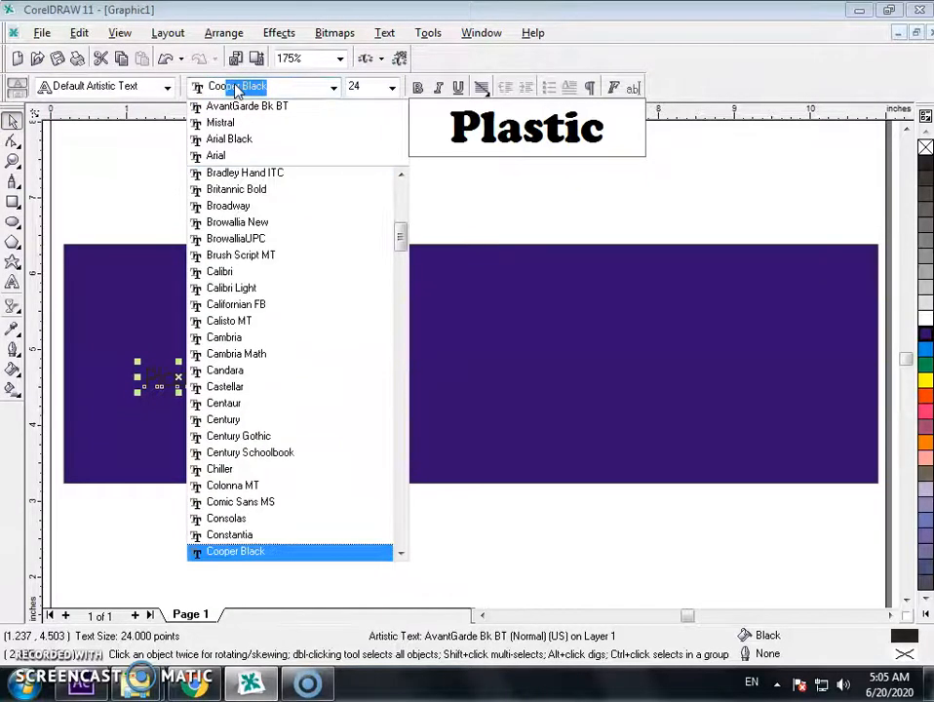
key("Return")
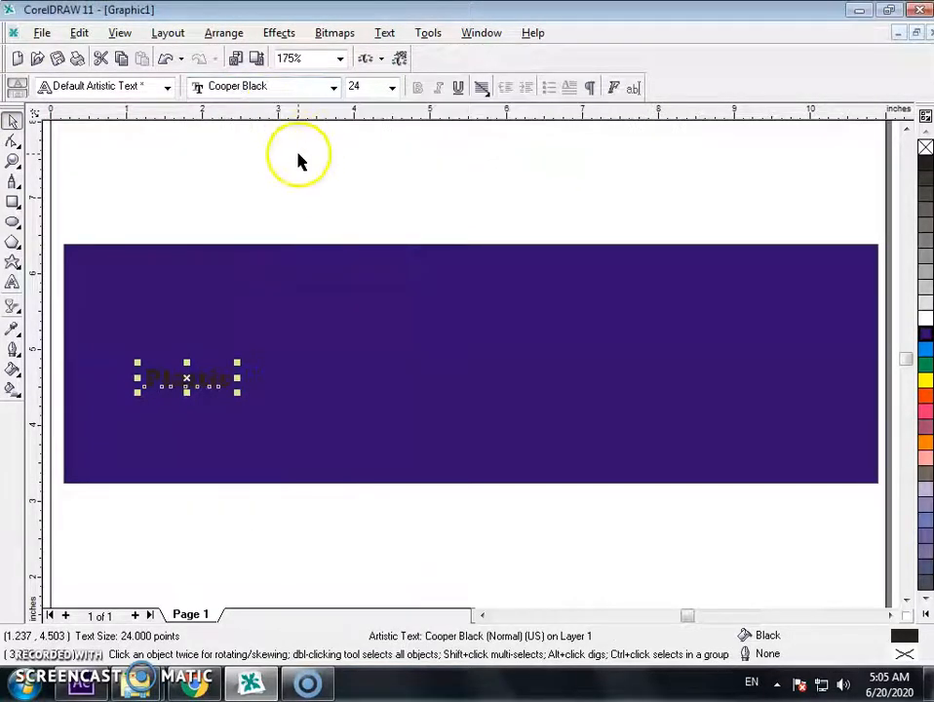
- Enlarge the "Plastic" text to about 222 pt across the rectangle's width and fill it with orange
left_click_drag(237, 363, 577, 337)
left_click_drag(380, 393, 661, 502)
left_click_drag(546, 434, 463, 378)
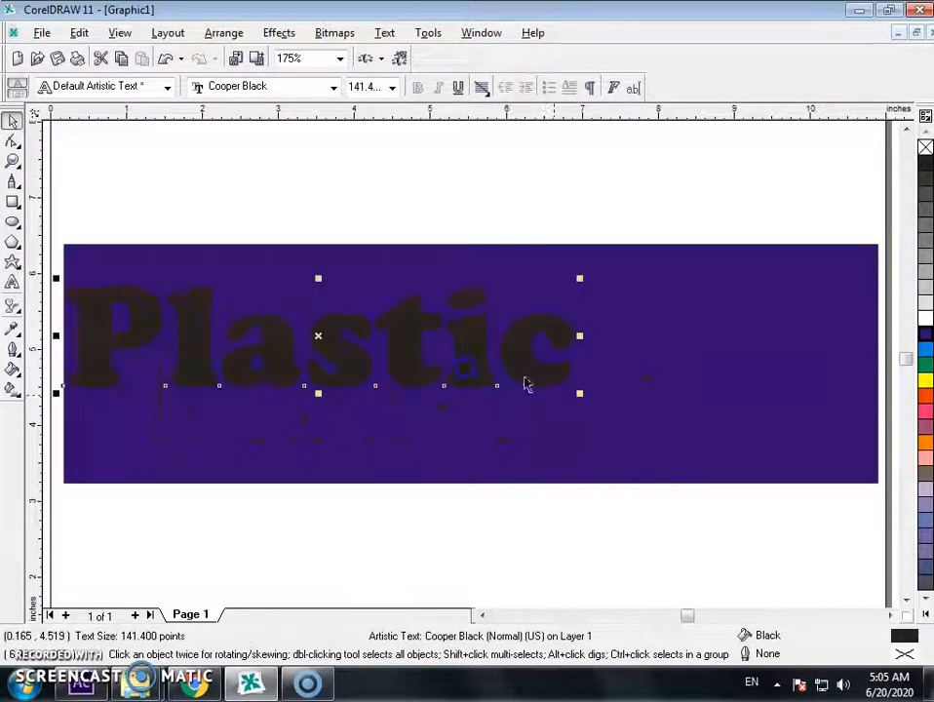
left_click_drag(580, 393, 875, 491)
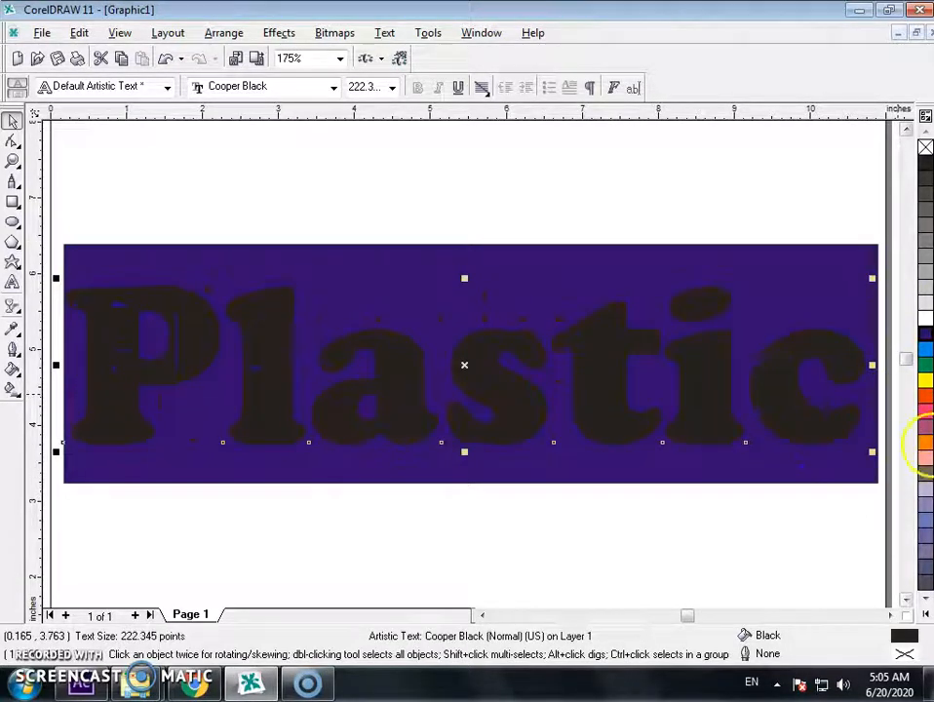
left_click(926, 442)
- Scale the "Plastic" text to about 213 pt and center it in the rectangle, leaving a margin on every side
scroll(741, 429, "down", 1)
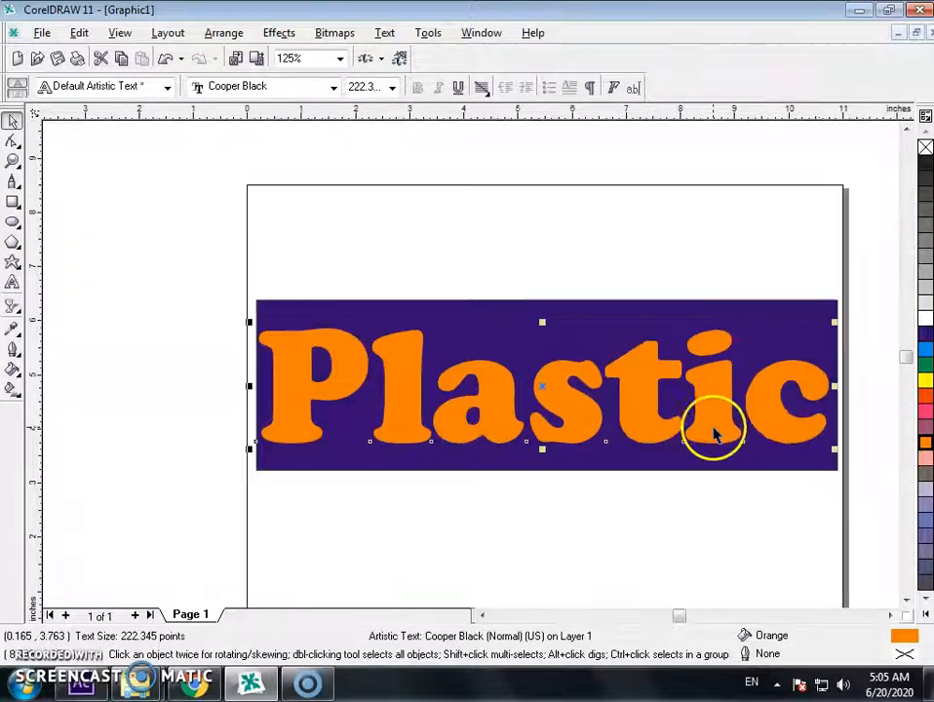
left_click_drag(248, 323, 268, 333)
scroll(414, 347, "up", 1)
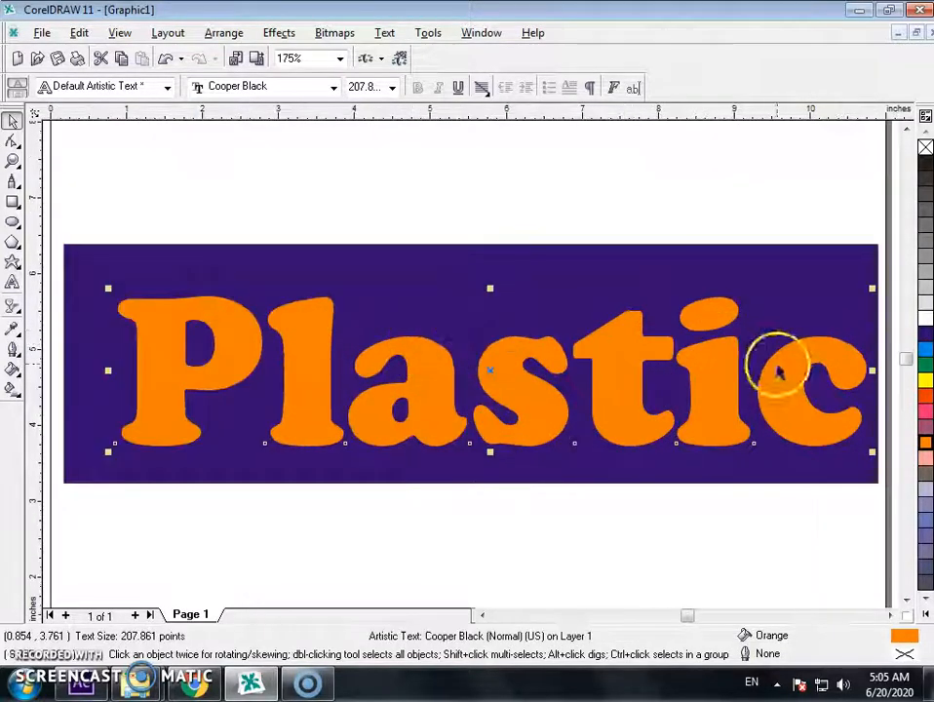
left_click_drag(467, 376, 439, 367)
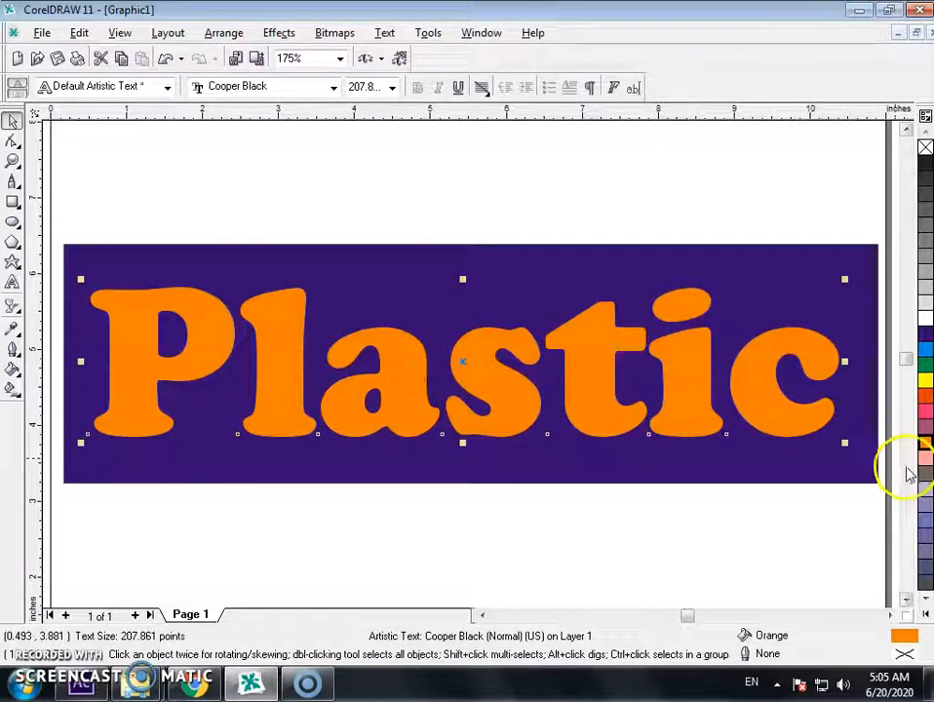
mouse_move(846, 456)
left_mouse_down()
mouse_move(855, 449)
mouse_move(864, 459)
left_mouse_up()
left_click_drag(414, 368, 407, 360)
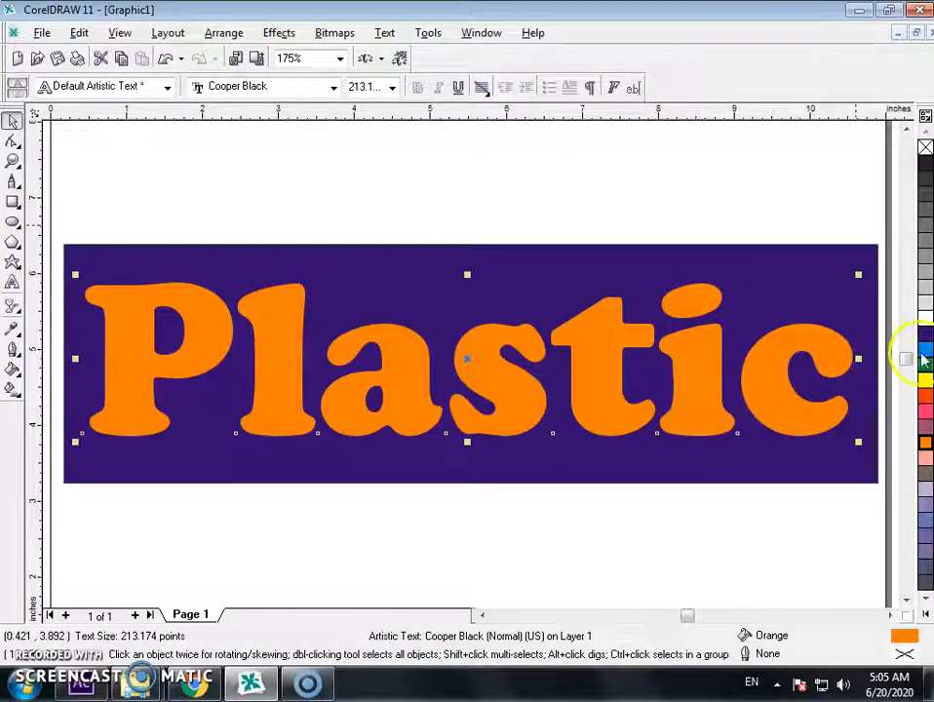
- Give the "Plastic" text a white outline and set the outline pen width to 4.0 pt
right_click(925, 320)
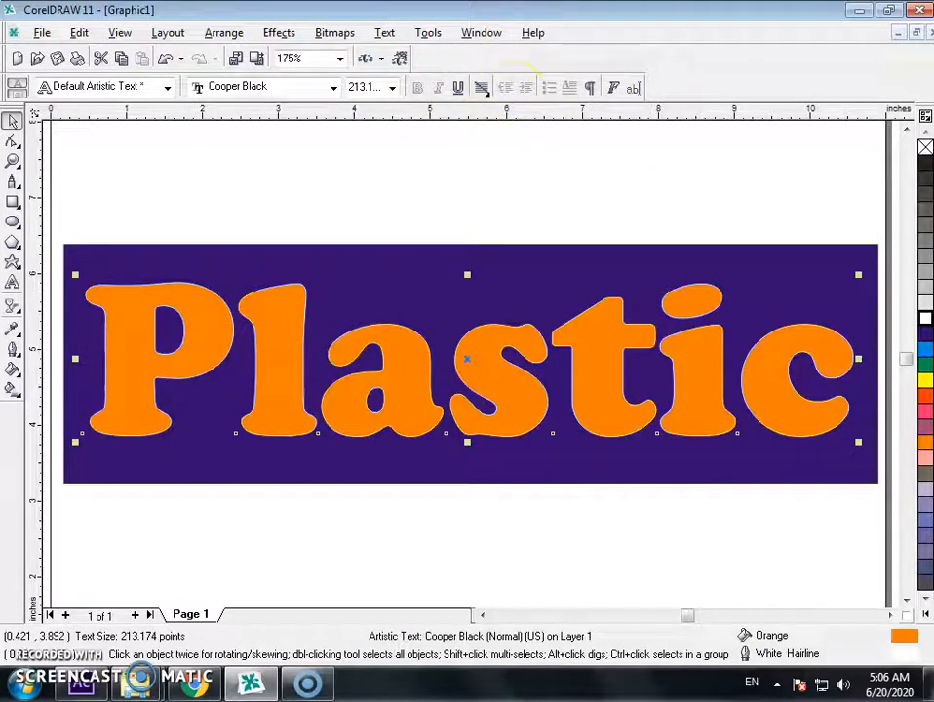
left_click(12, 351)
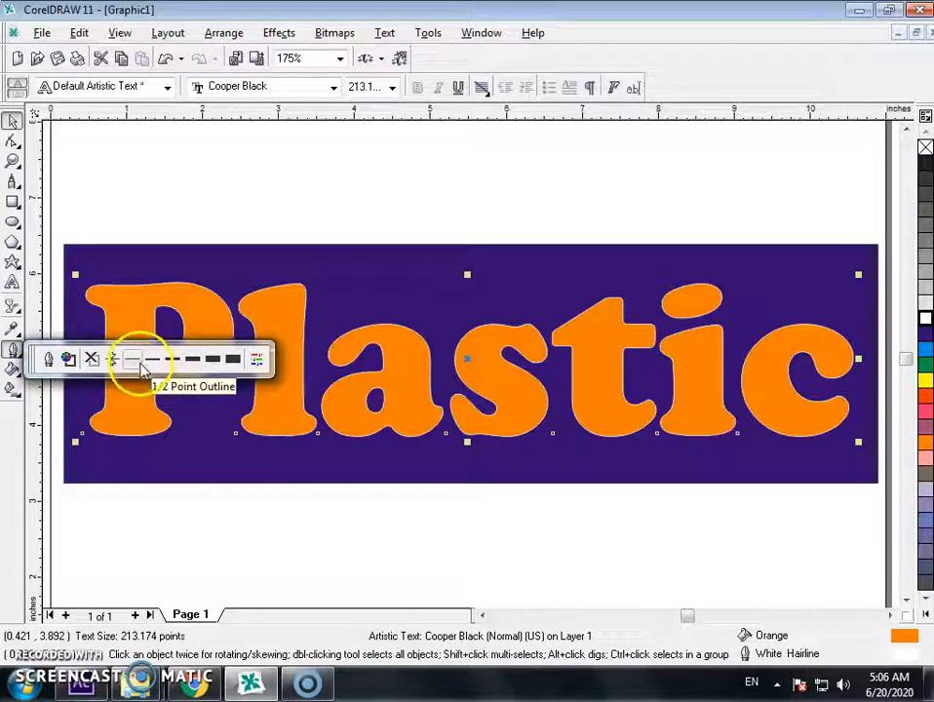
left_click(49, 360)
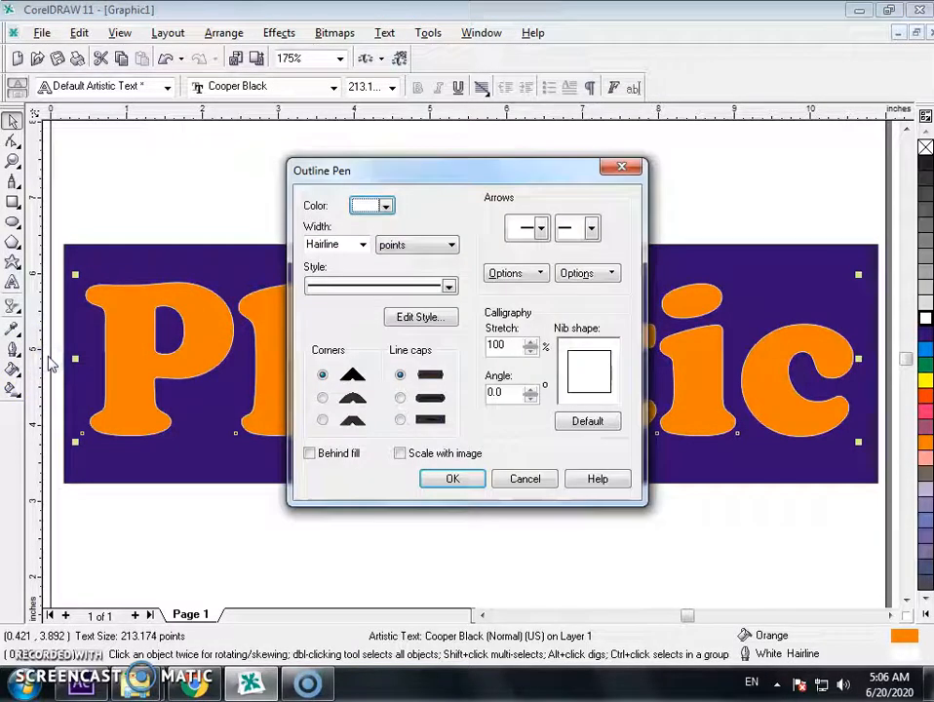
left_click_drag(482, 185, 367, 109)
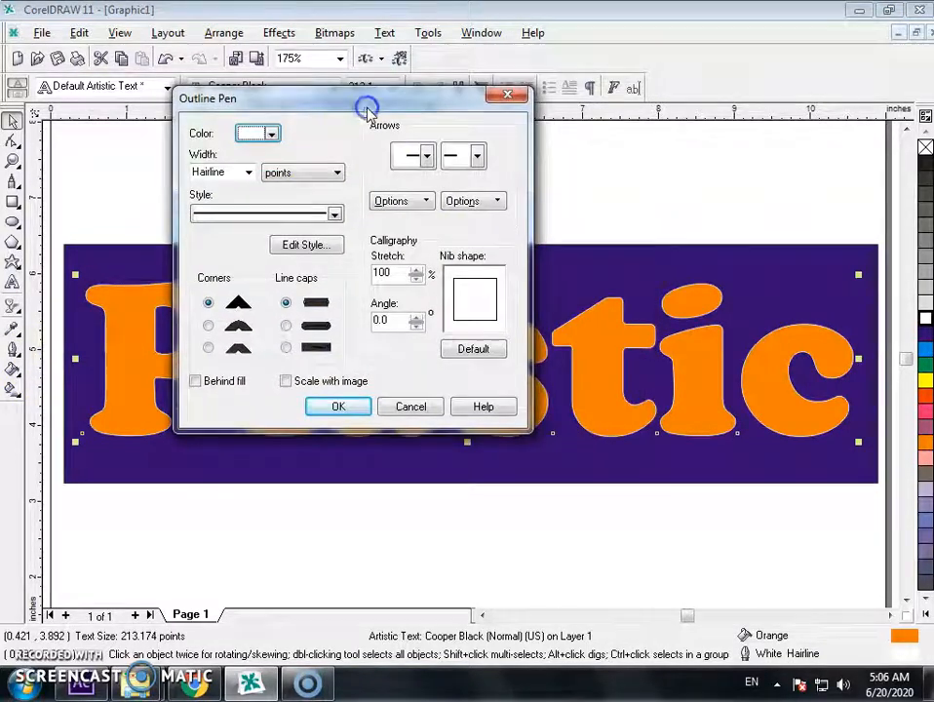
left_click(272, 134)
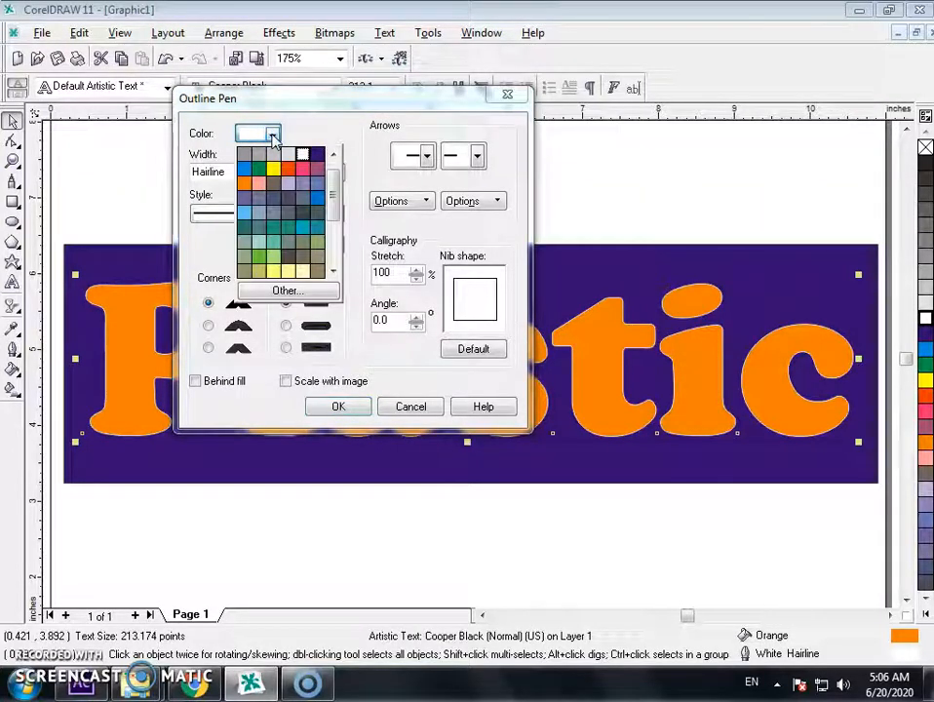
left_click(273, 136)
left_click(242, 176)
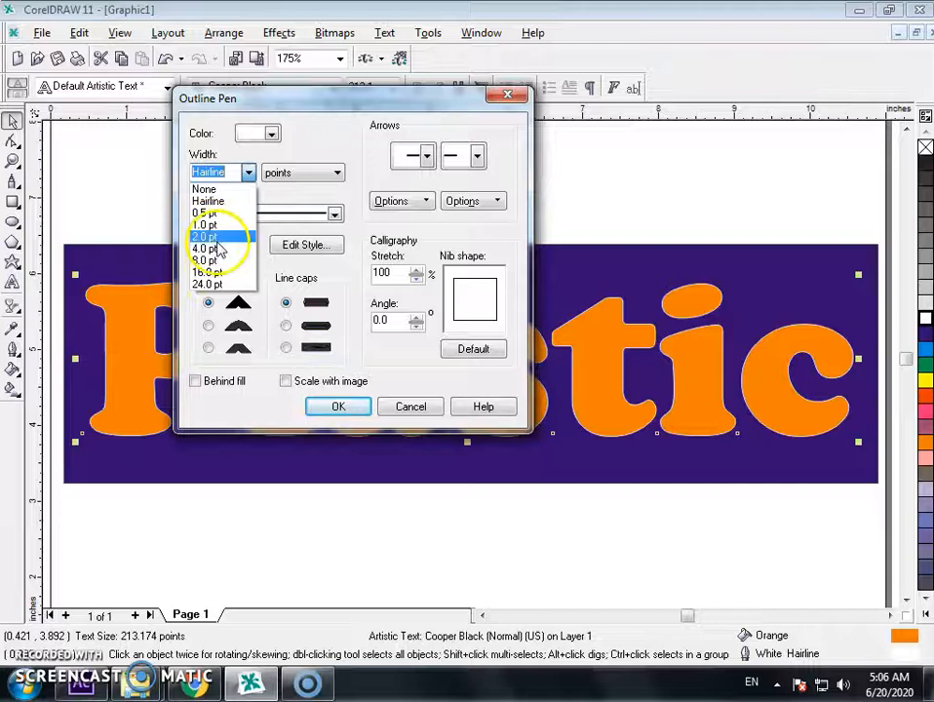
left_click(215, 248)
- Choose rounded corners and round line caps for the text outline, apply the outline settings, and deselect the text
left_click(286, 326)
left_click(208, 325)
left_click(207, 351)
left_click(286, 348)
left_click(286, 326)
left_click(208, 326)
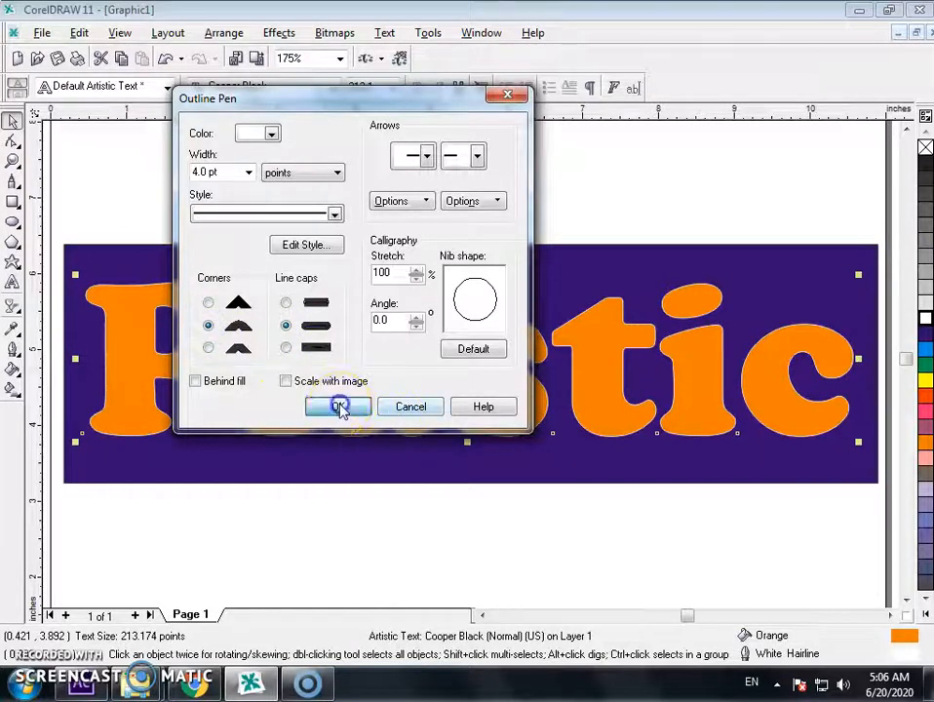
left_click(338, 407)
left_click(385, 572)
left_click(374, 432)
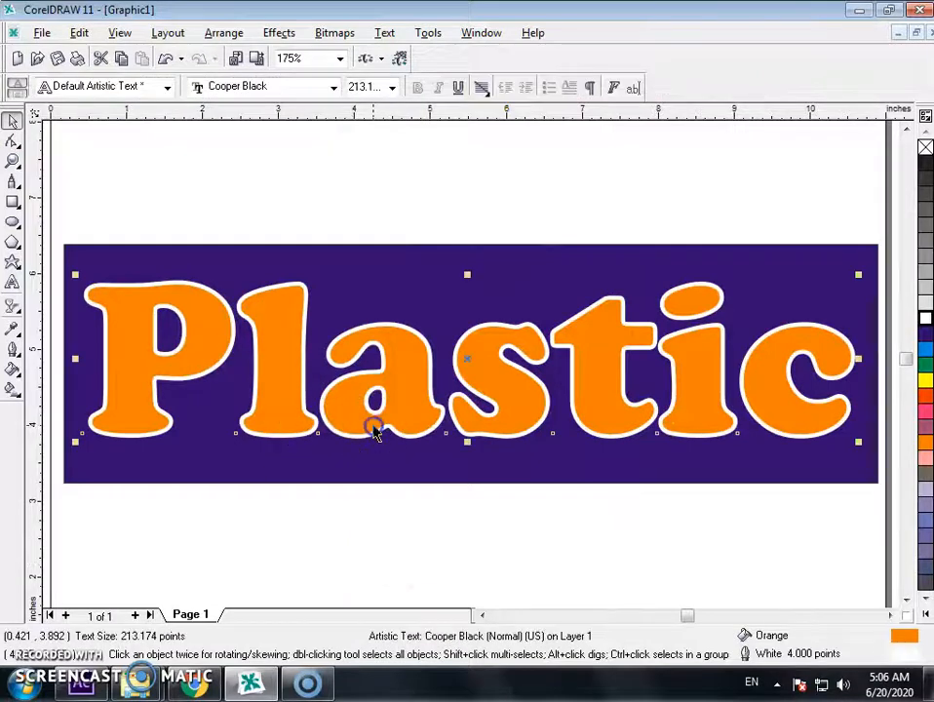
left_click(455, 181)
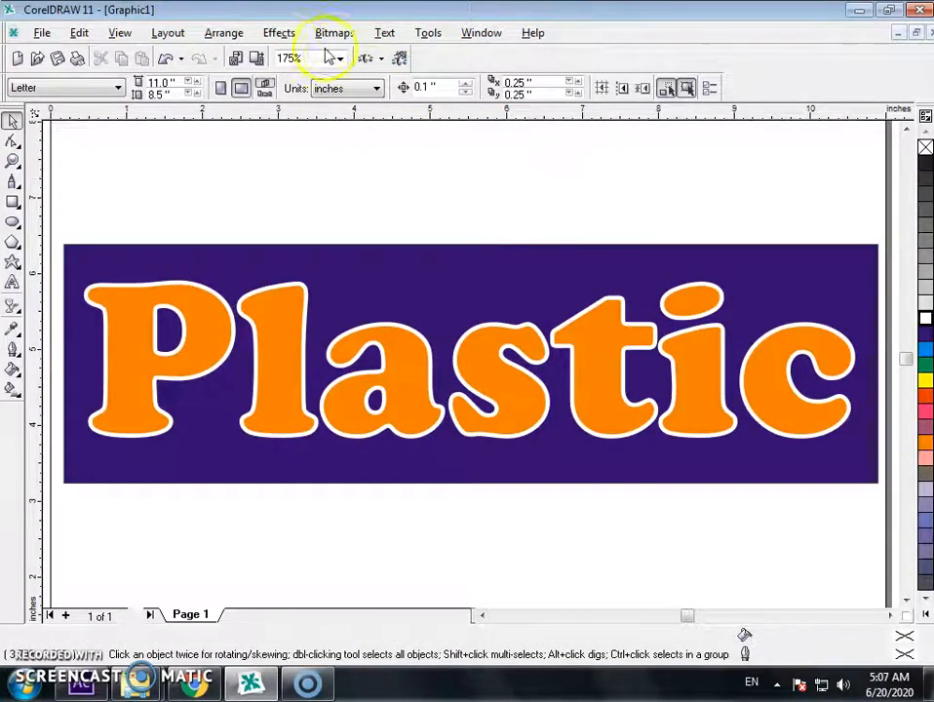
left_click(280, 34)
left_click(335, 34)
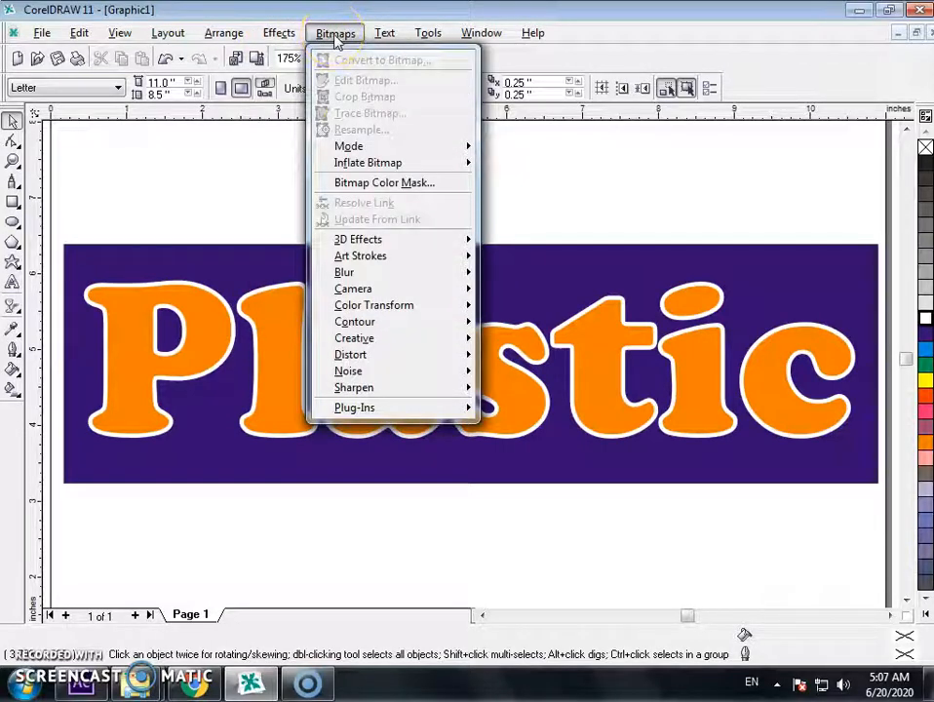
left_click(618, 171)
left_click(625, 387)
left_click(527, 334)
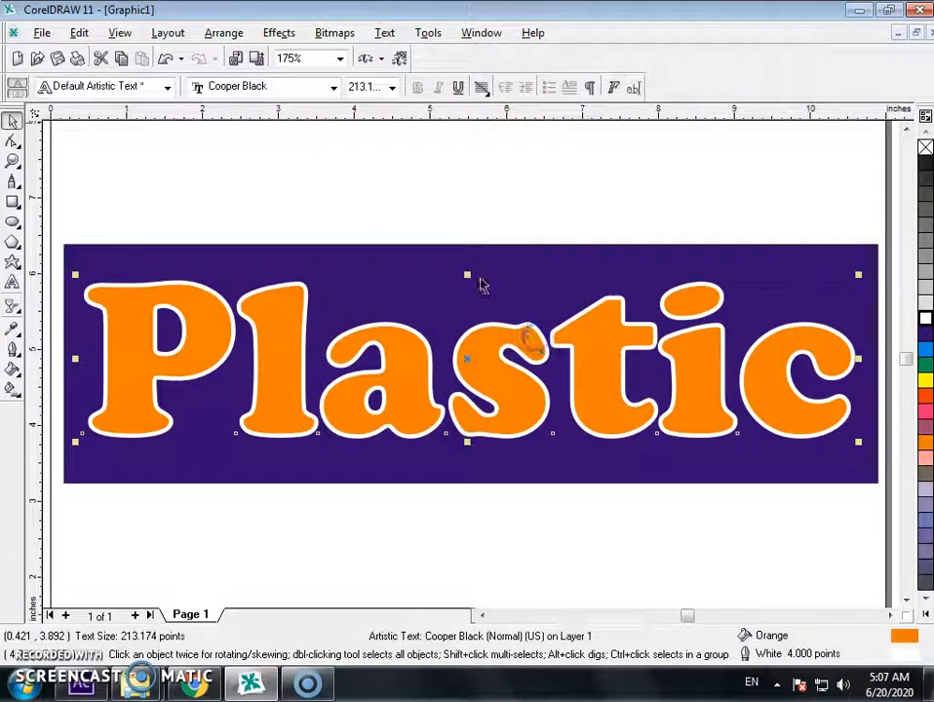
left_click(335, 33)
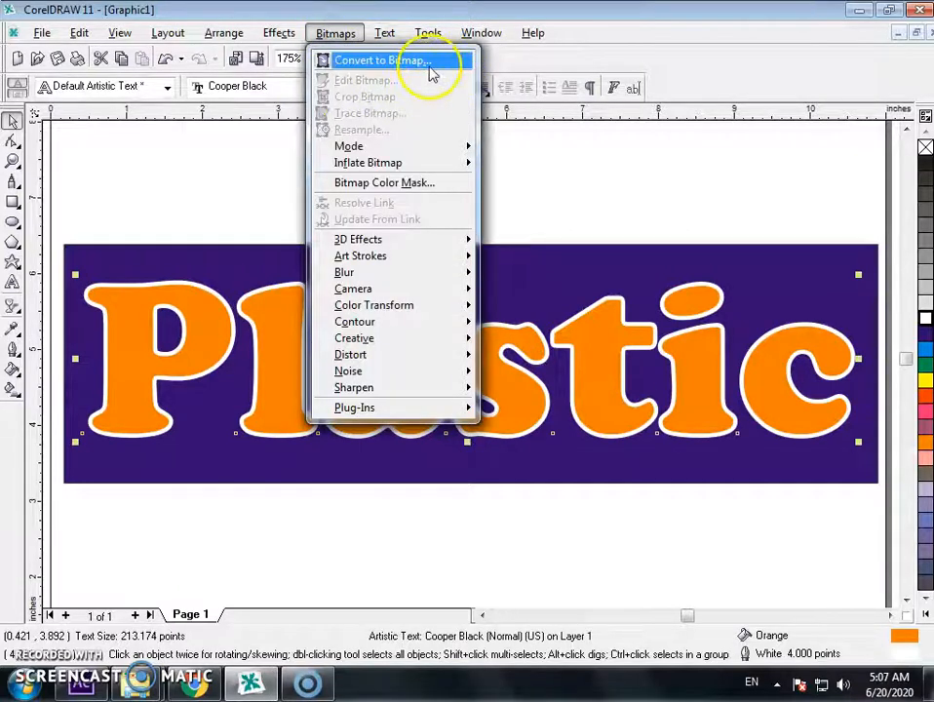
left_click(619, 234)
left_click(313, 173)
left_click(293, 344)
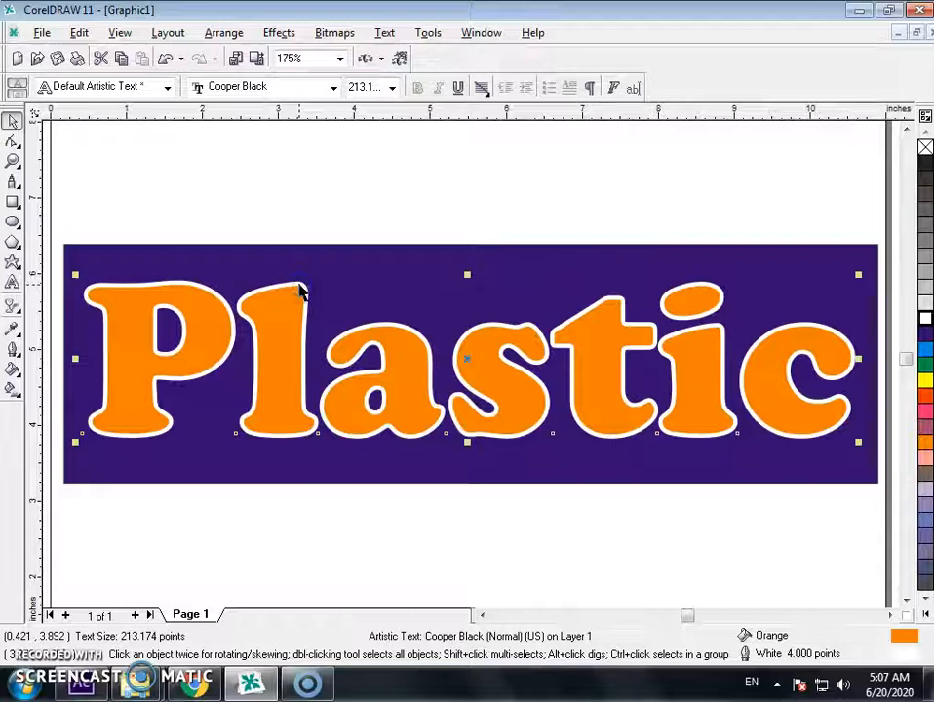
left_click(329, 32)
left_click(524, 141)
left_click(525, 221)
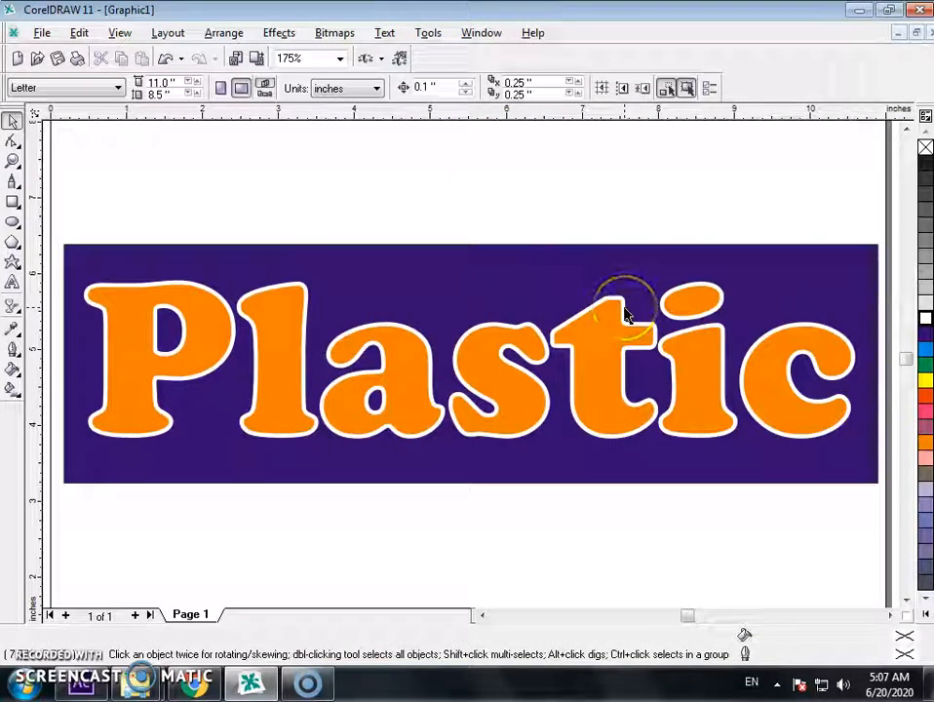
- Convert the "Plastic" text to a 300 dpi CMYK Color (32-bit) bitmap with anti-aliasing, a transparent background and the ICC profile applied
left_click(622, 310)
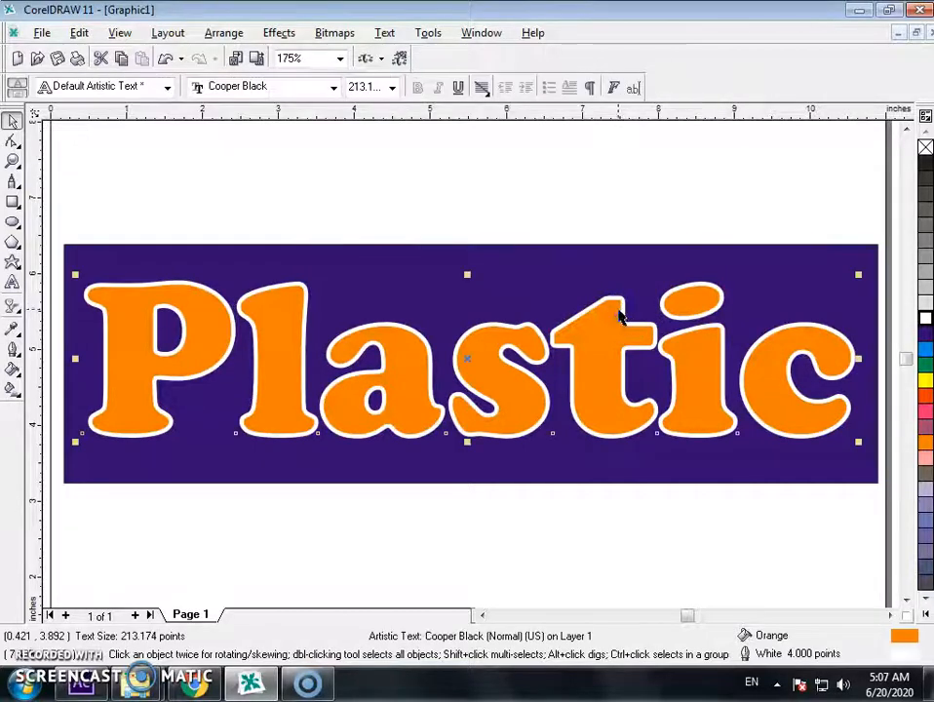
left_click(331, 35)
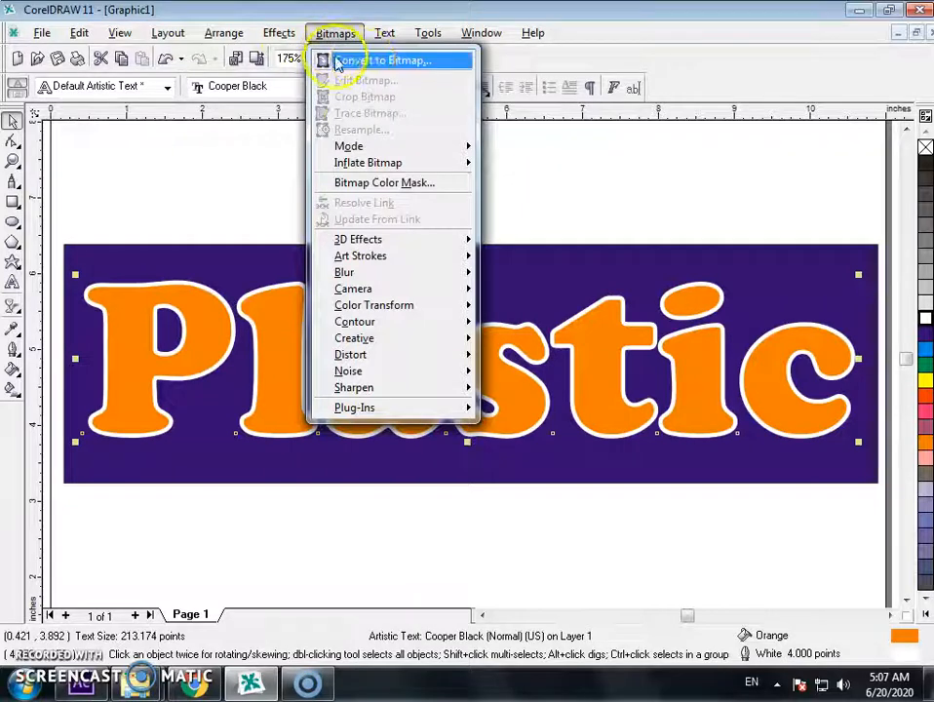
left_click(443, 68)
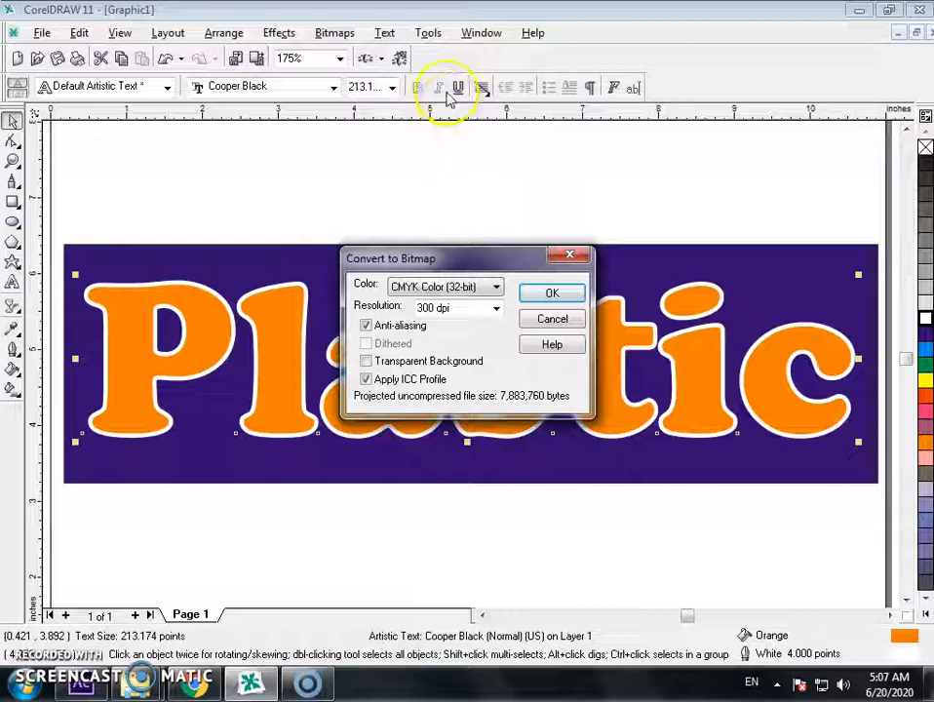
left_click(364, 377)
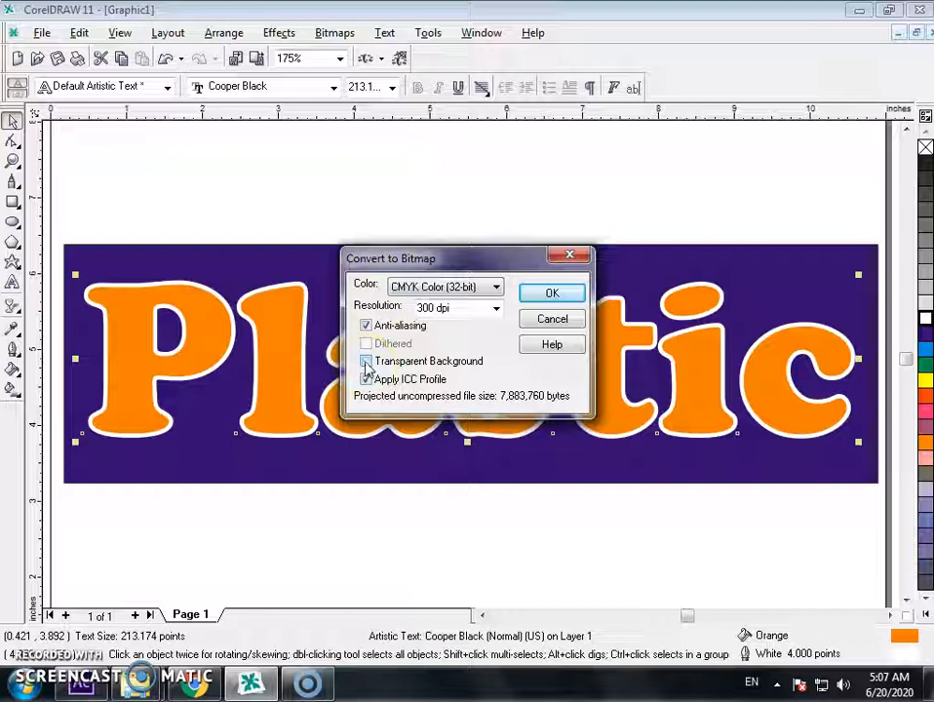
left_click(364, 362)
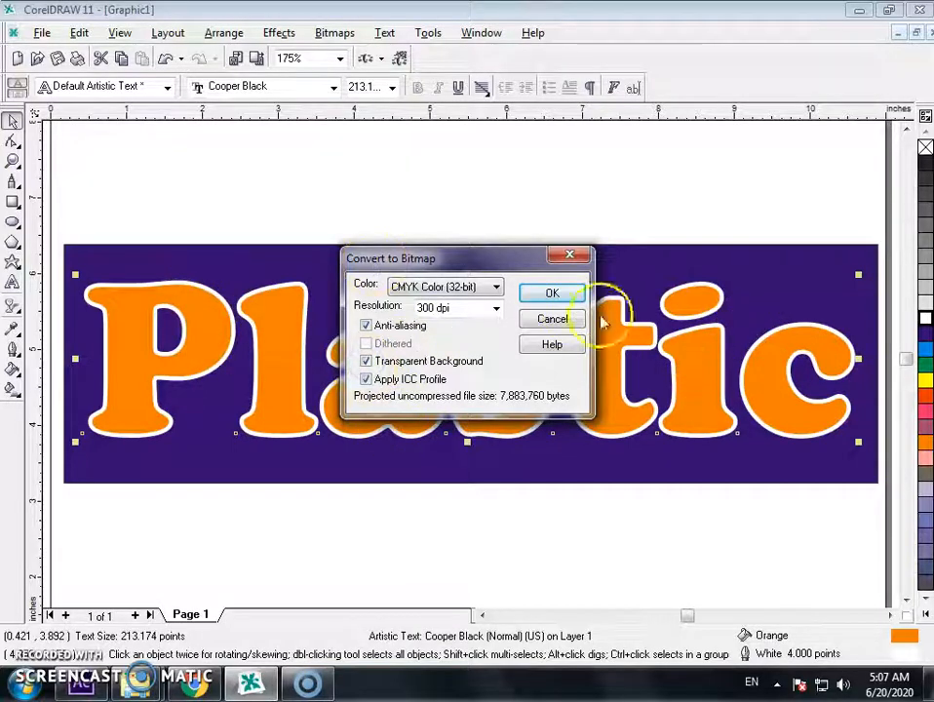
left_click(366, 379)
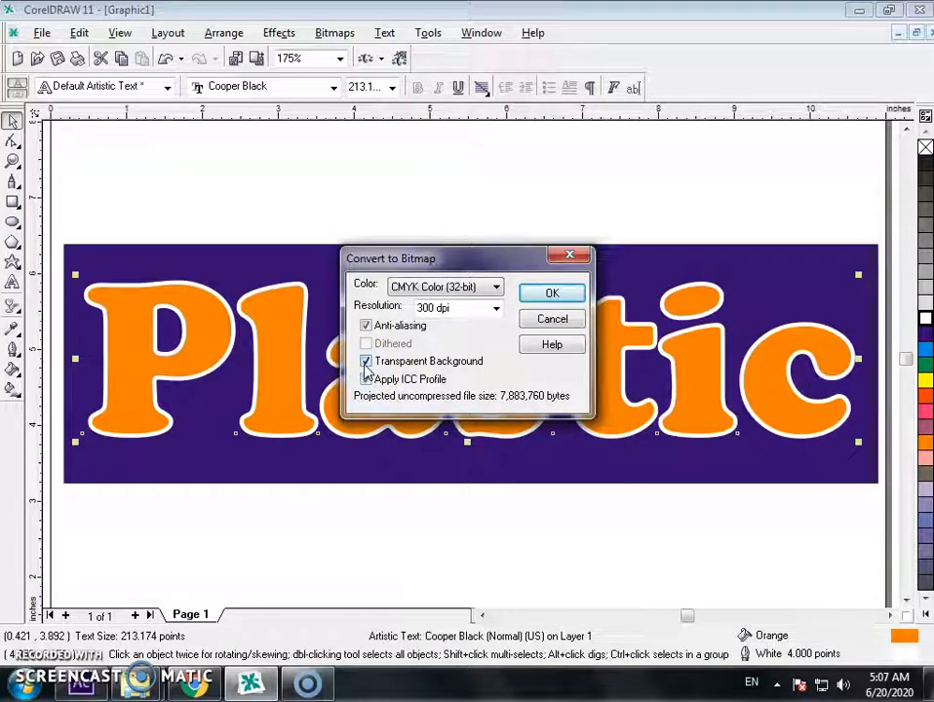
left_click(552, 293)
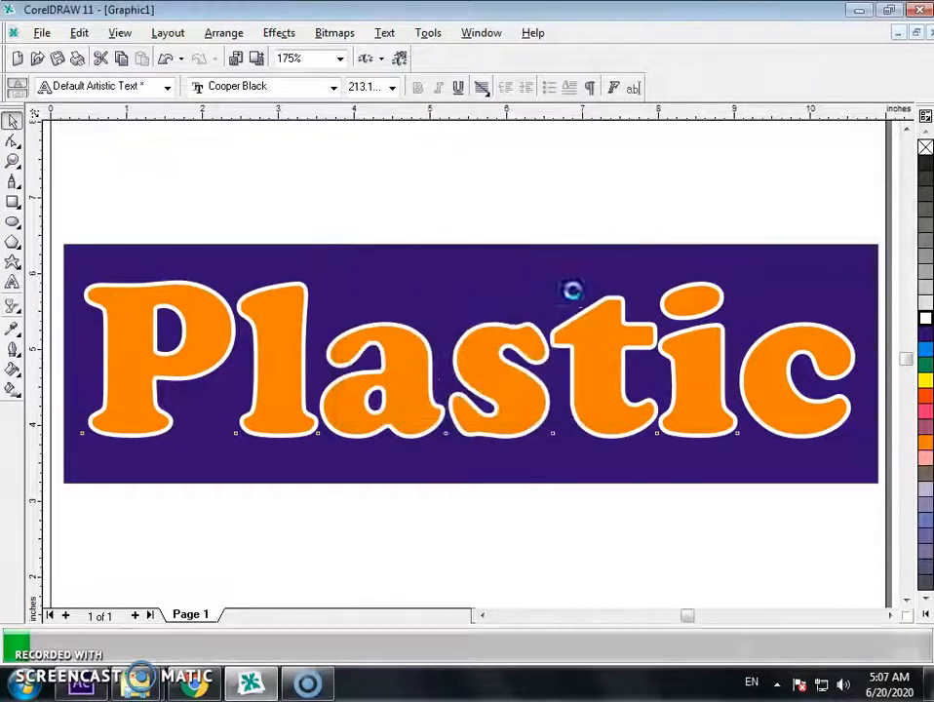
- Open the converted "Plastic" bitmap for editing in Corel PHOTO-PAINT
scroll(180, 312, "up", 2)
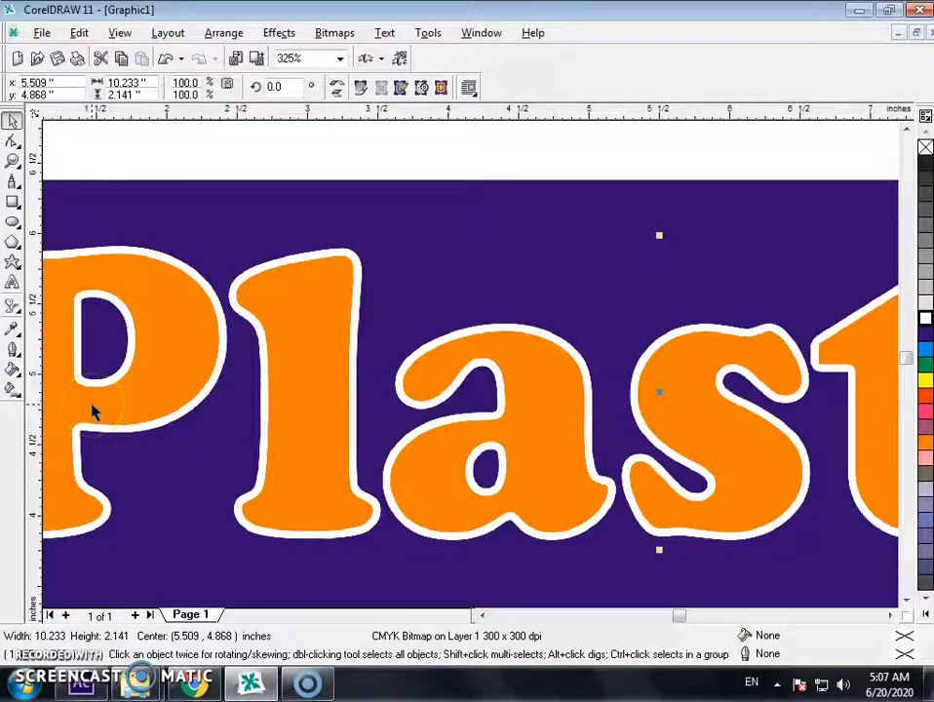
scroll(92, 412, "down", 1)
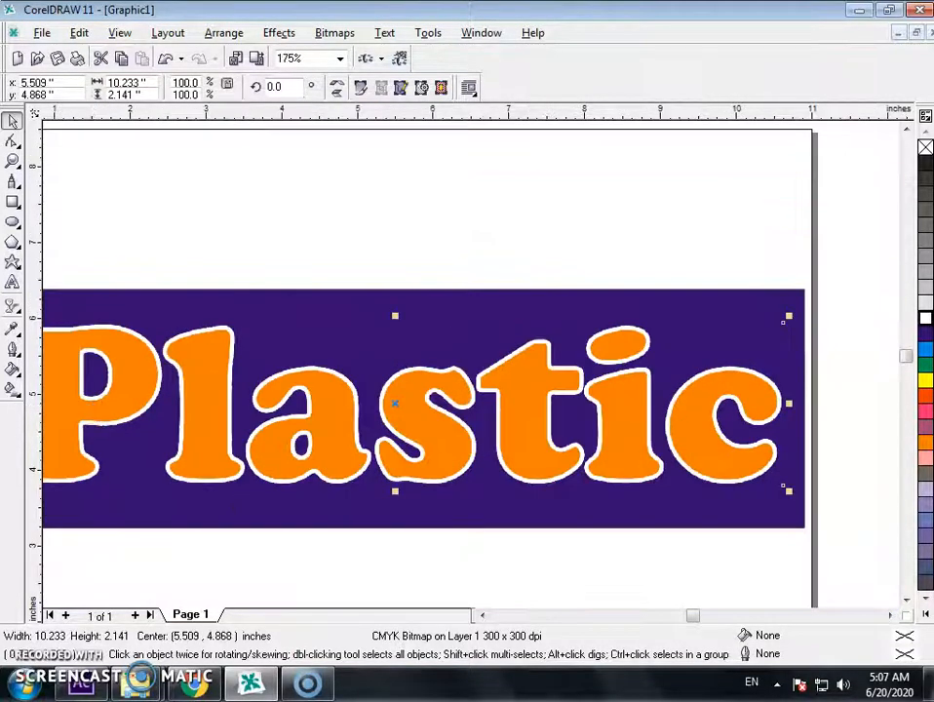
key("F4")
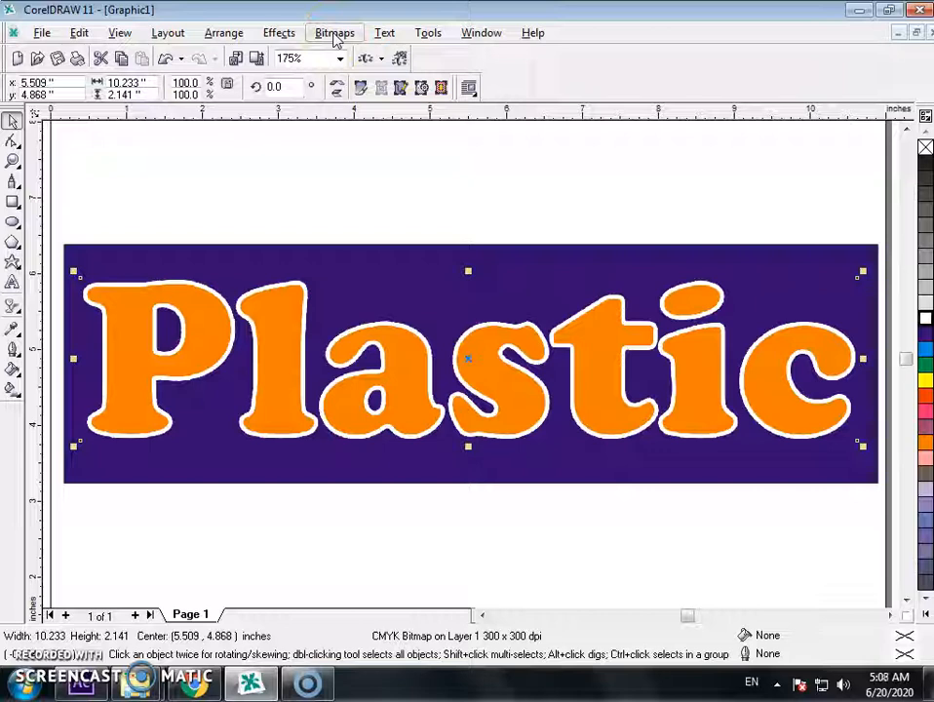
left_click(335, 35)
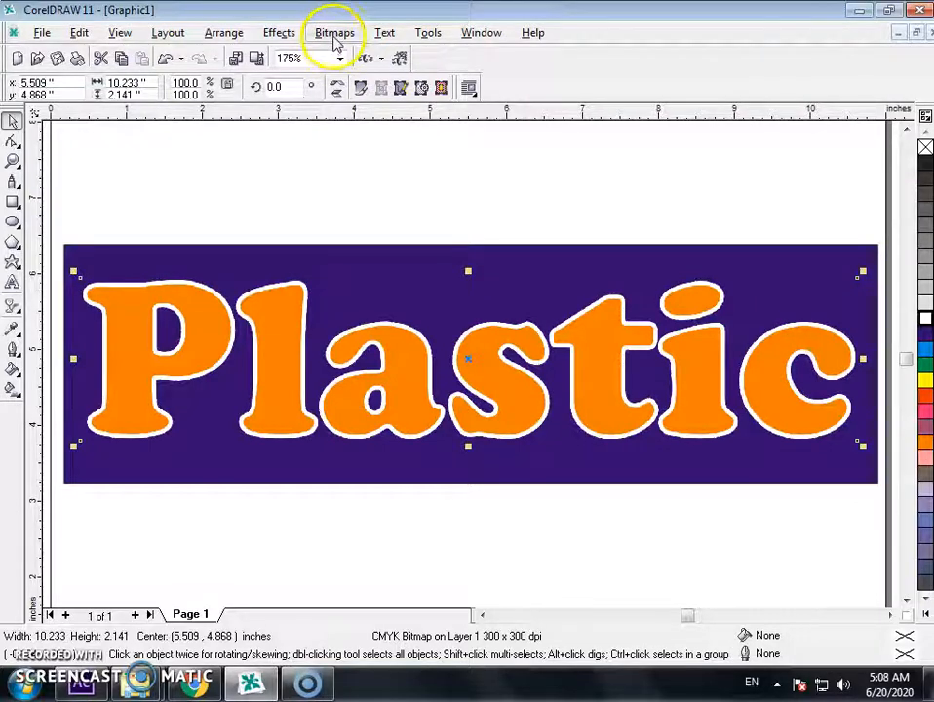
left_click(334, 35)
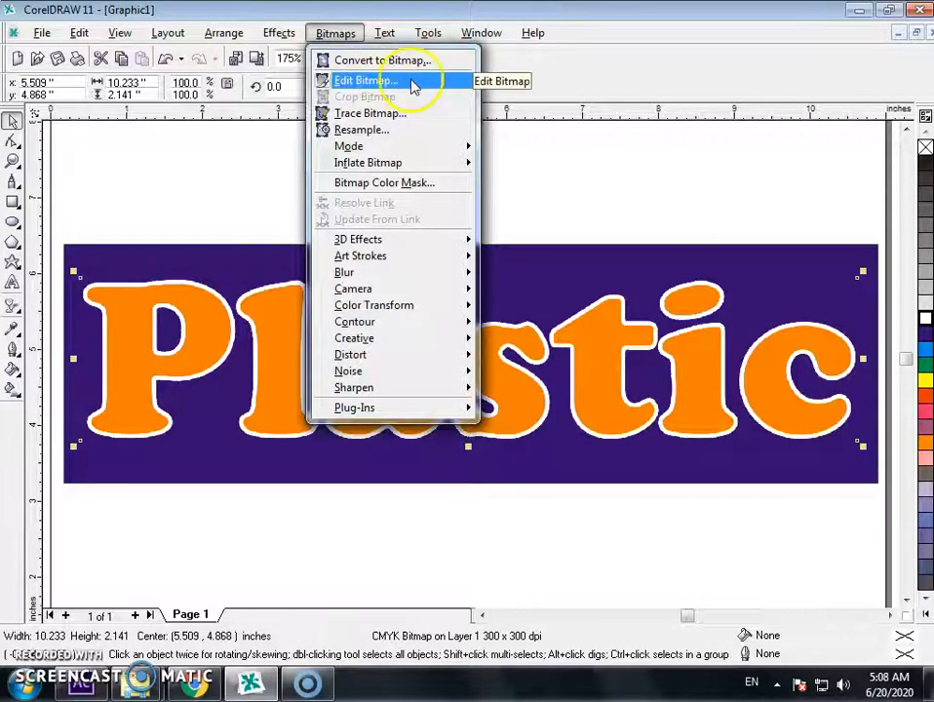
left_click(445, 88)
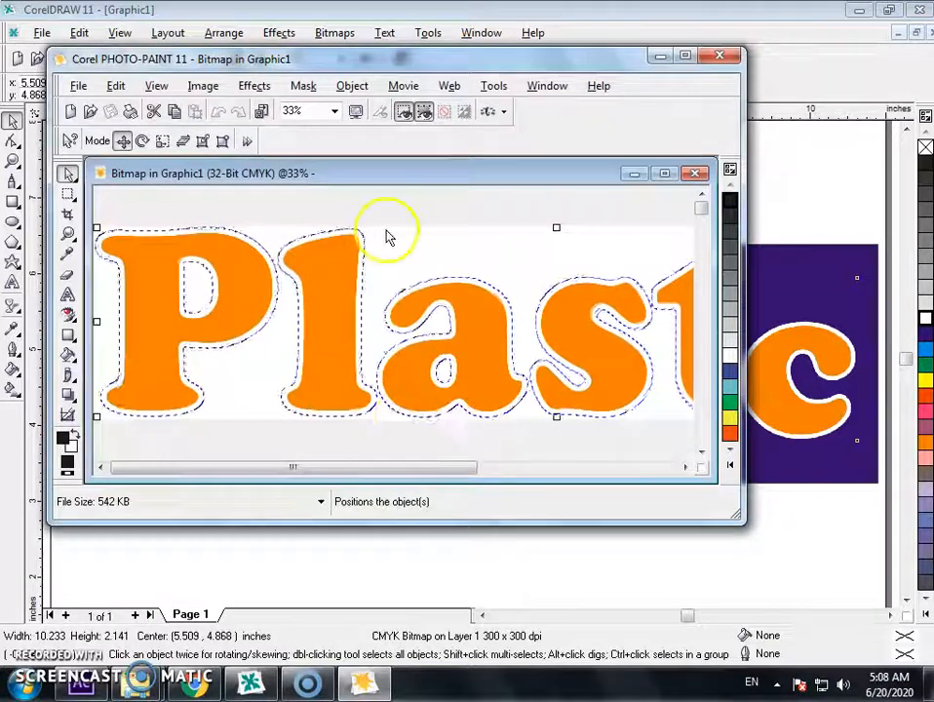
- Maximize both the bitmap's document window and the PHOTO-PAINT window, with the whole lettering in view
scroll(382, 312, "down", 1)
left_click(665, 173)
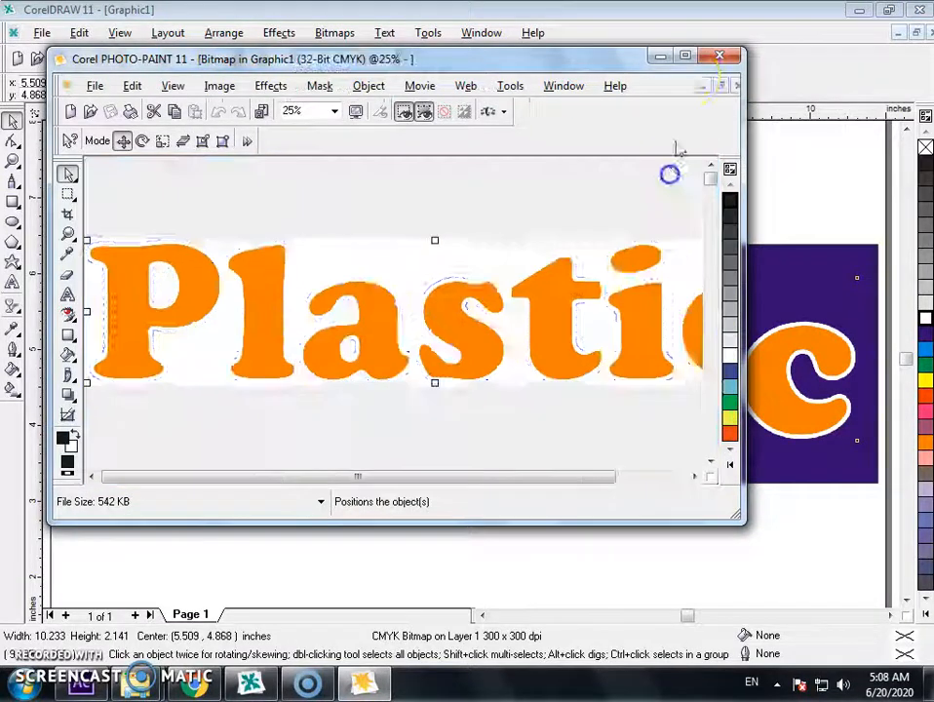
left_click(684, 55)
scroll(595, 412, "down", 1)
scroll(464, 424, "up", 3)
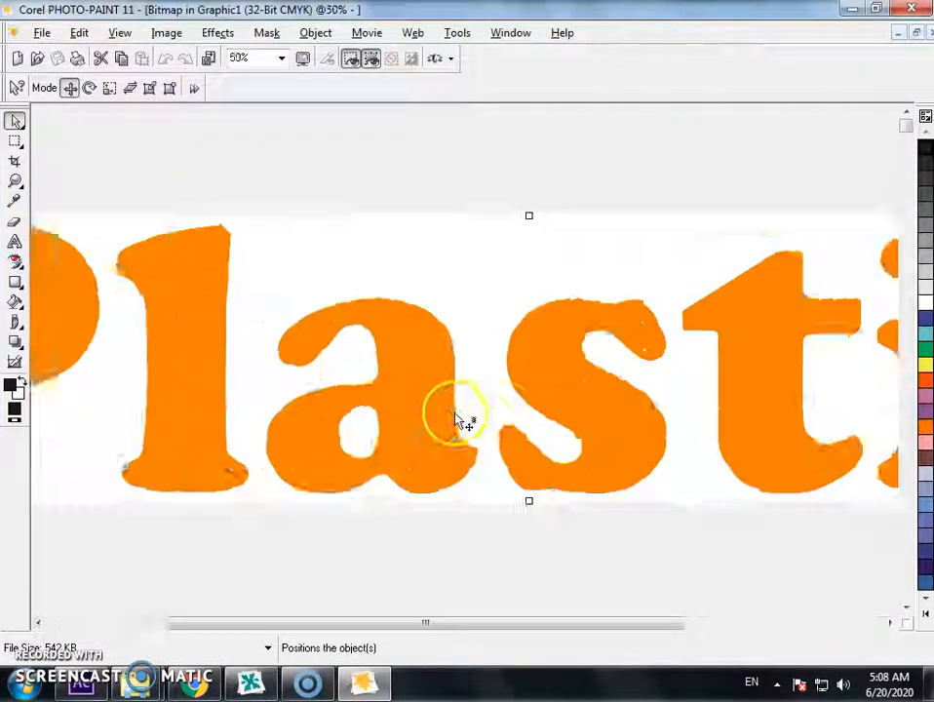
scroll(475, 406, "down", 1)
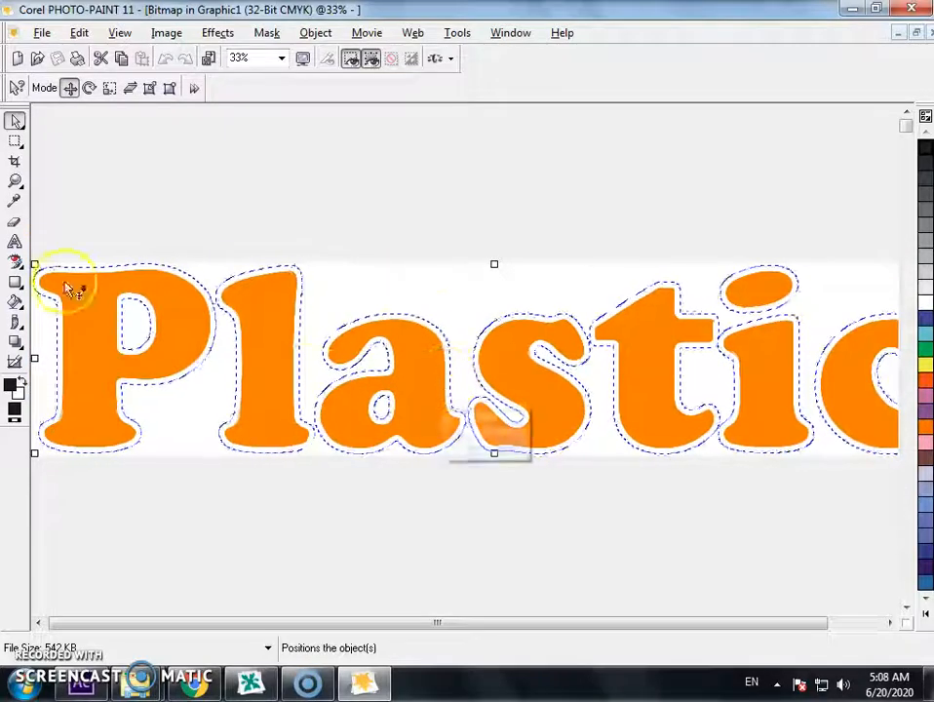
scroll(119, 404, "down", 1)
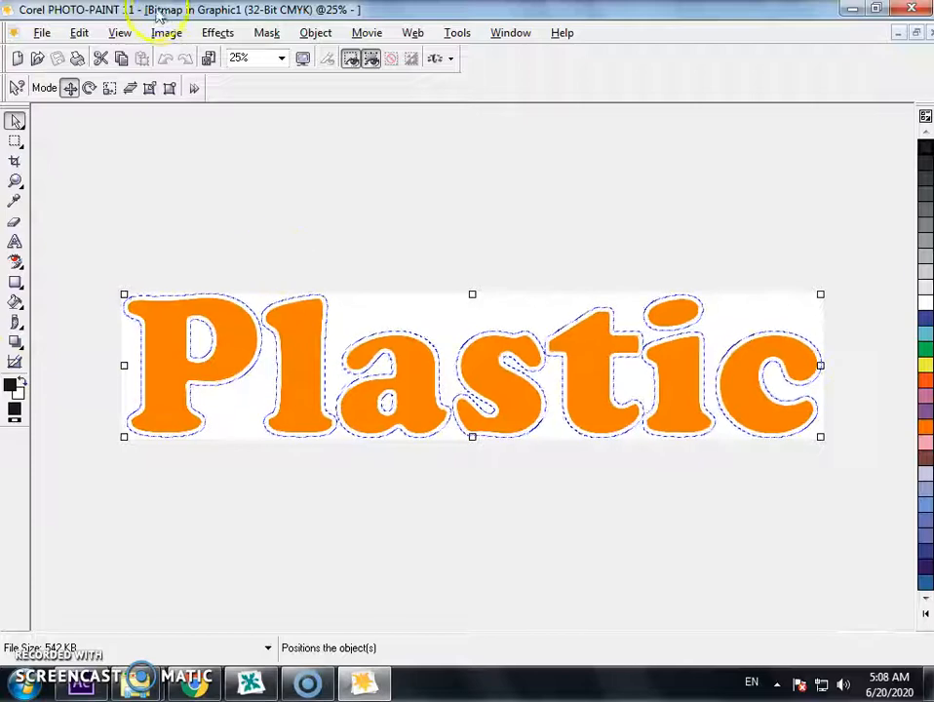
- Open the Plastic texture effect for the lettering and move its dialog clear of the letters for previewing
left_click(219, 34)
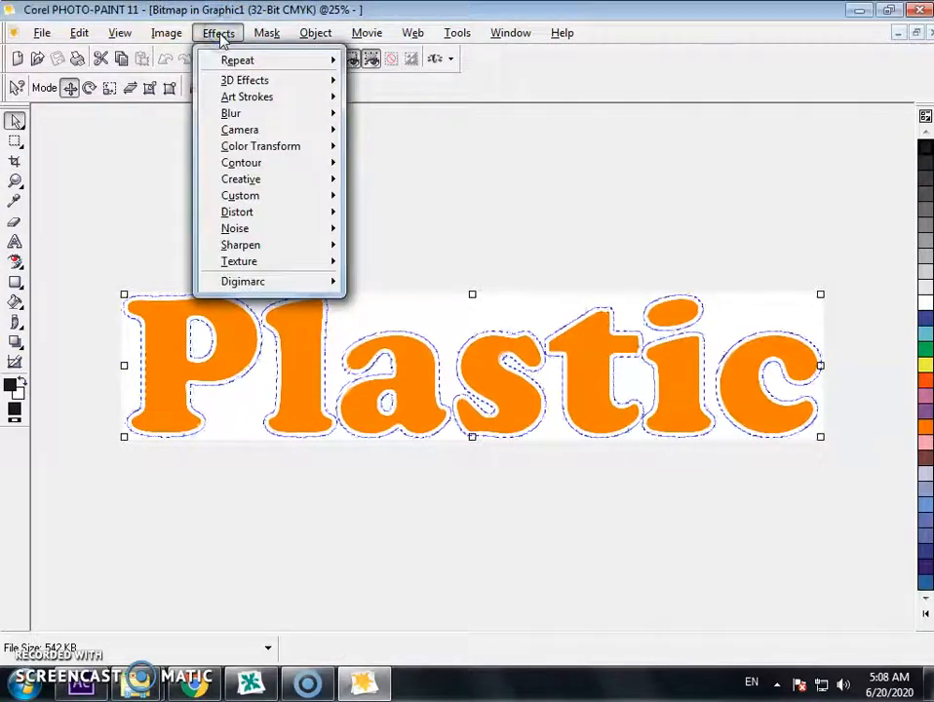
mouse_move(291, 271)
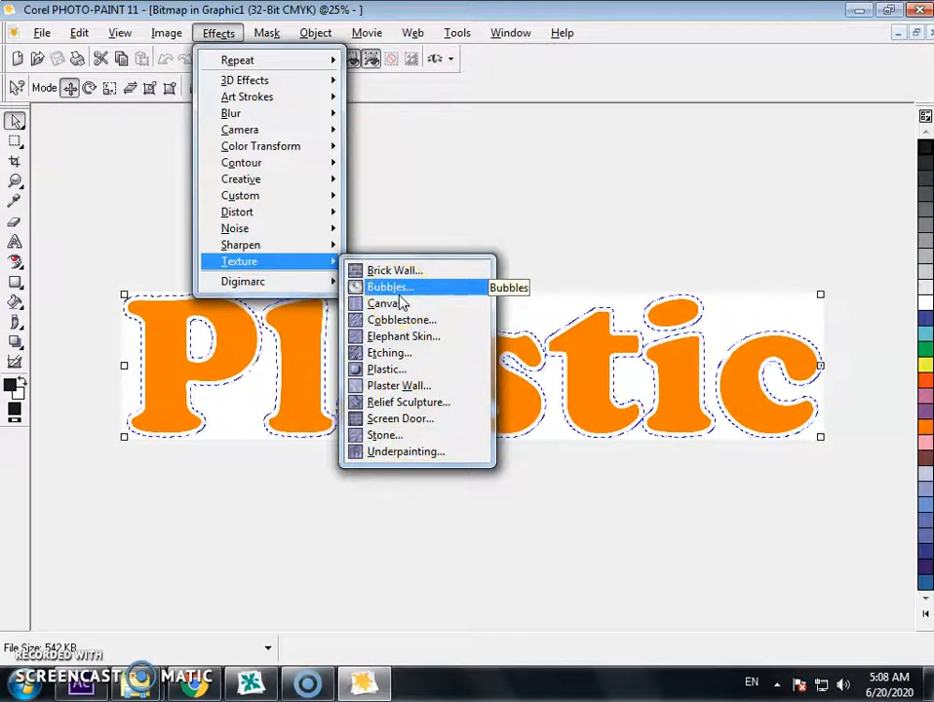
left_click(385, 369)
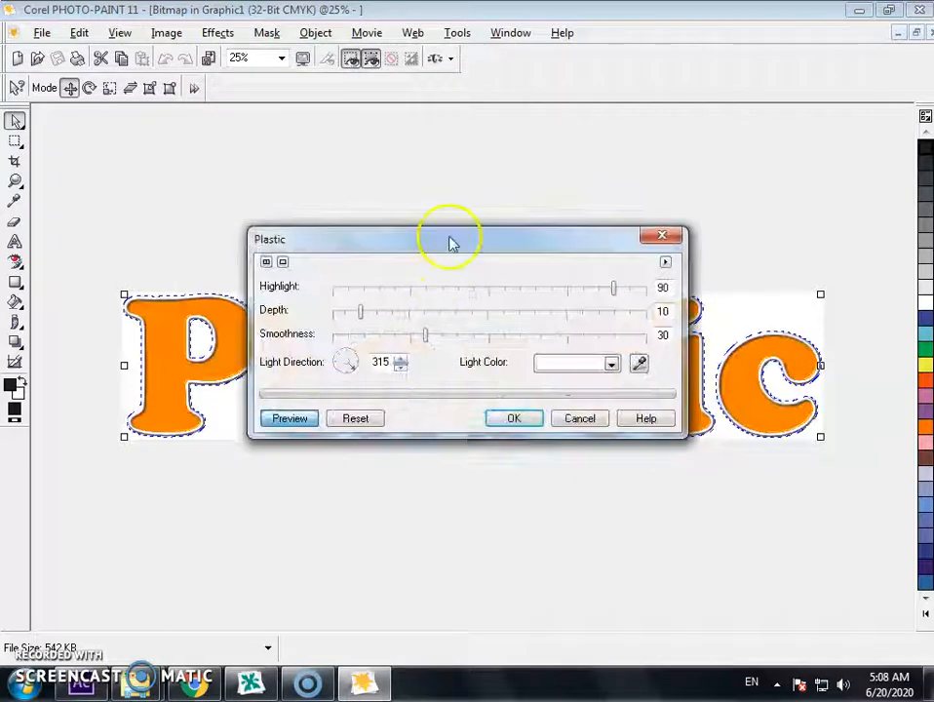
left_click_drag(450, 243, 443, 98)
left_click(381, 405)
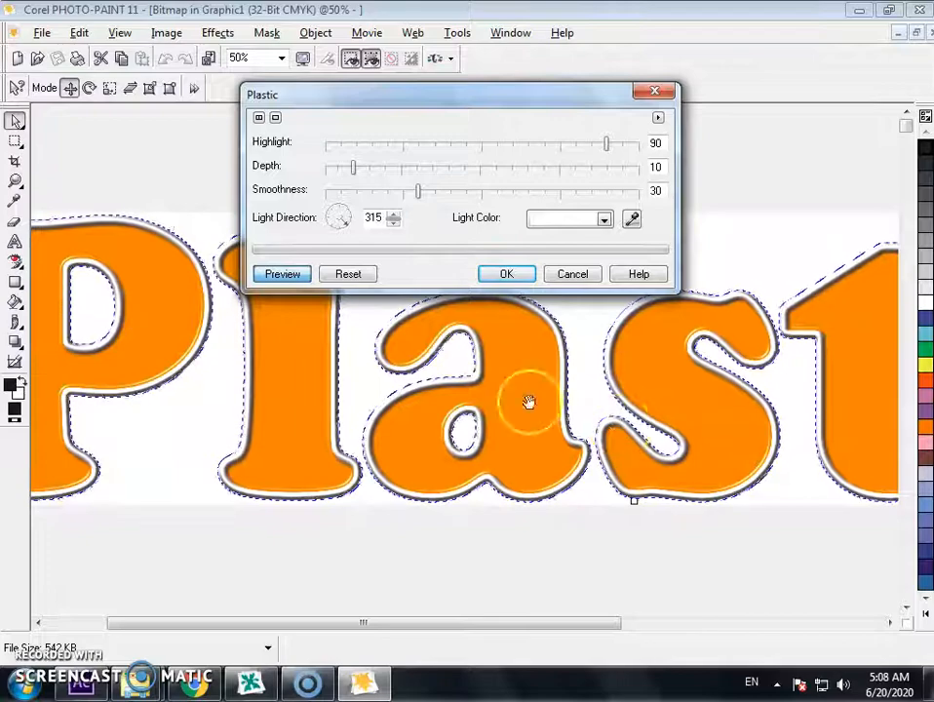
left_click_drag(506, 114, 605, 91)
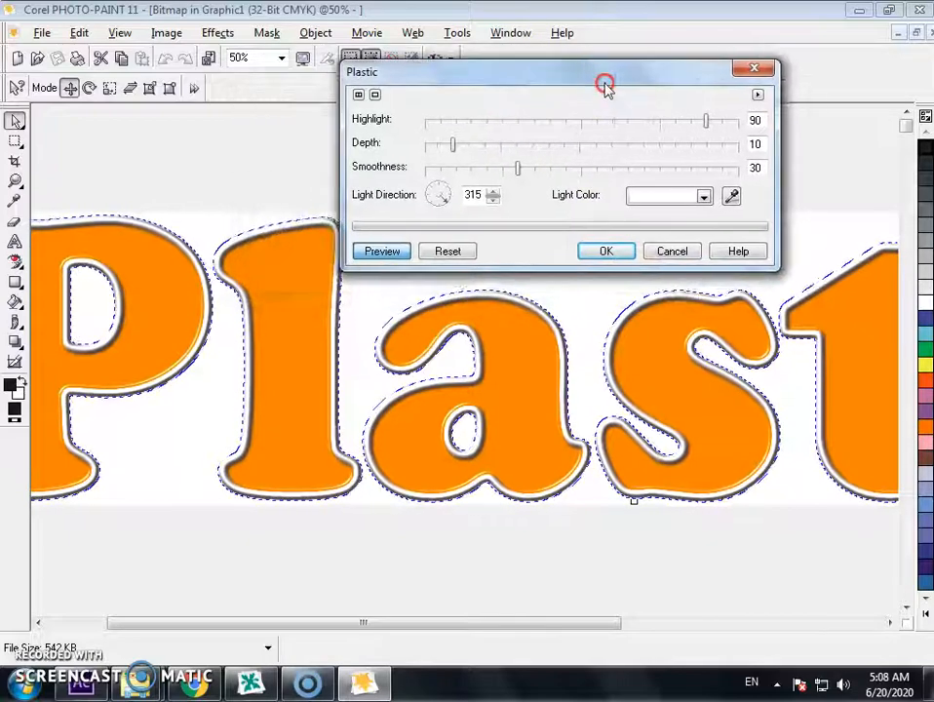
- Set the Plastic effect's depth to 73 and its smoothness to 61
left_click(555, 144)
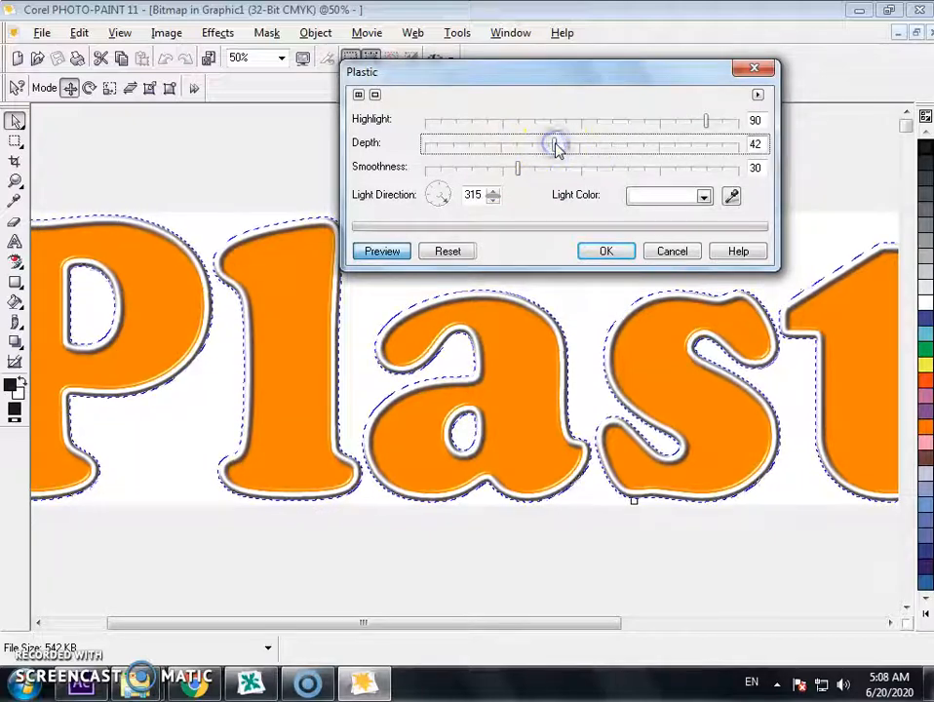
left_click_drag(557, 146, 592, 149)
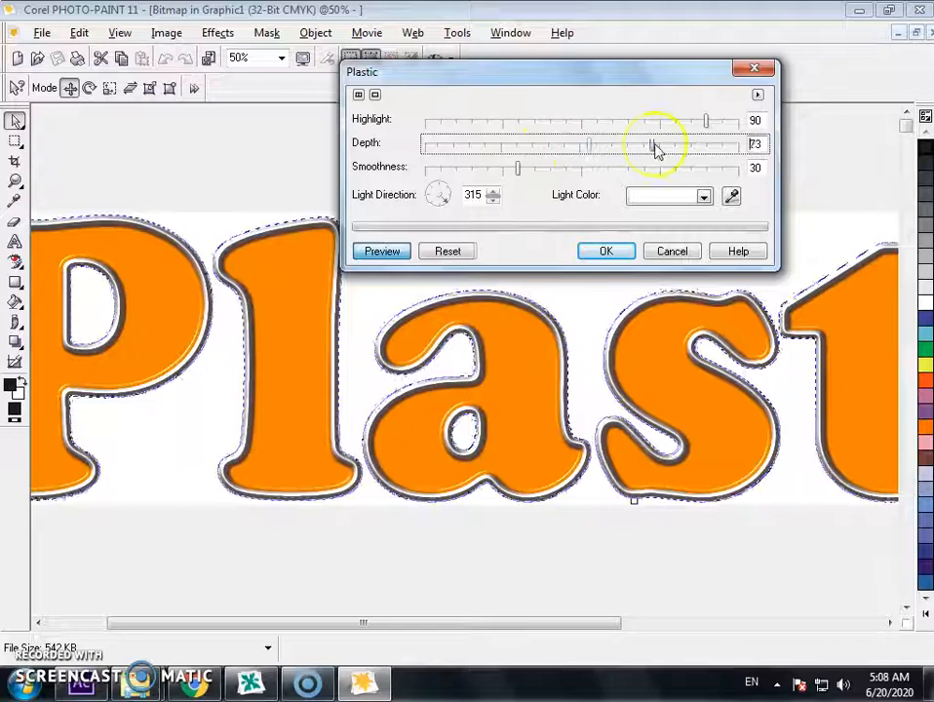
left_click_drag(656, 146, 652, 146)
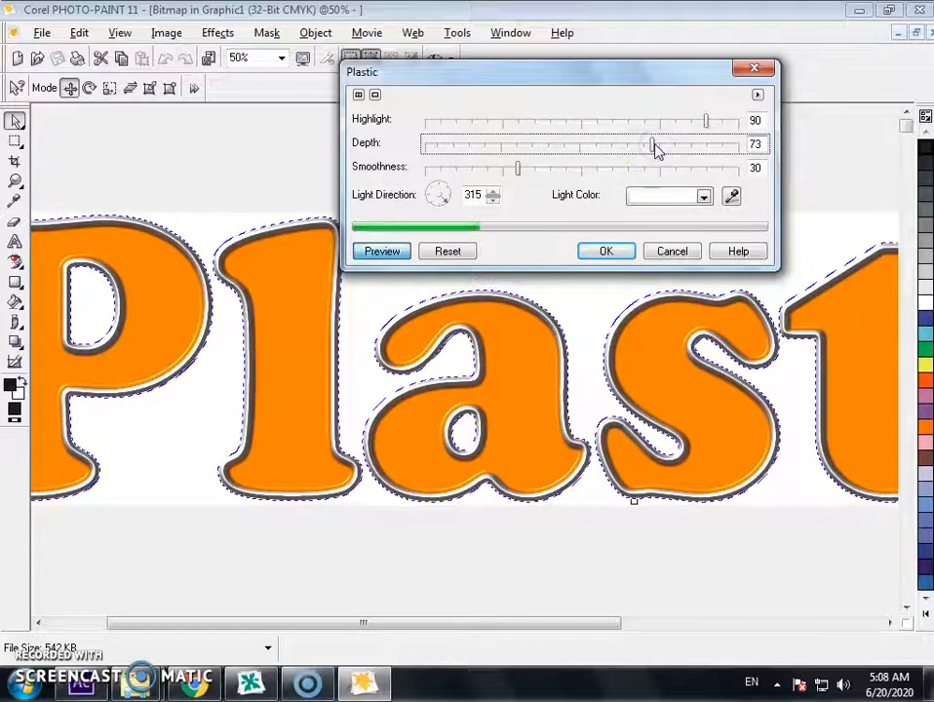
left_click(598, 170)
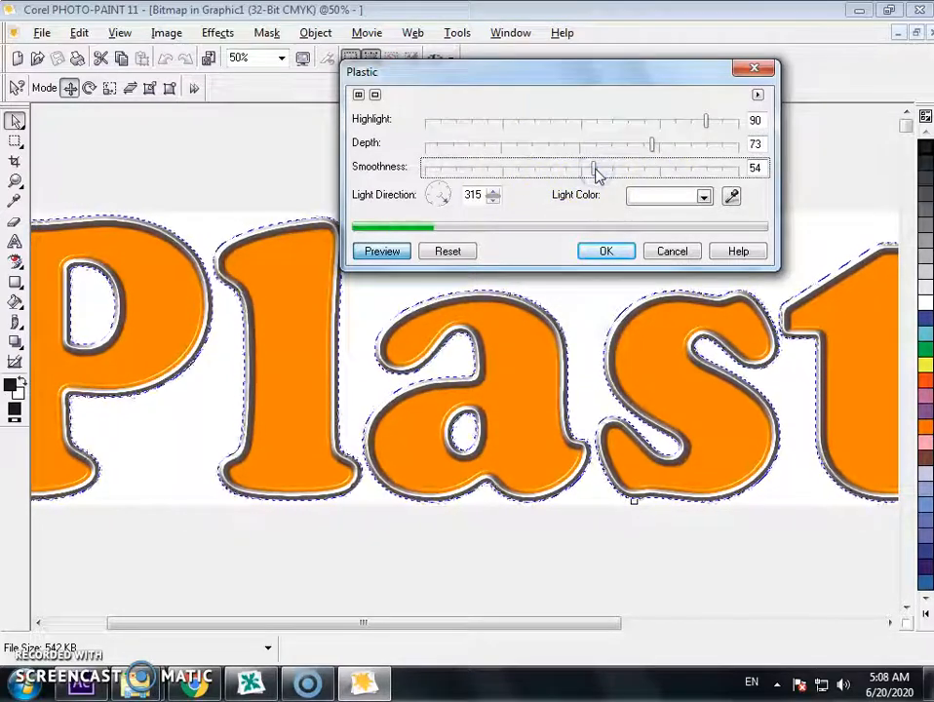
left_click(617, 175)
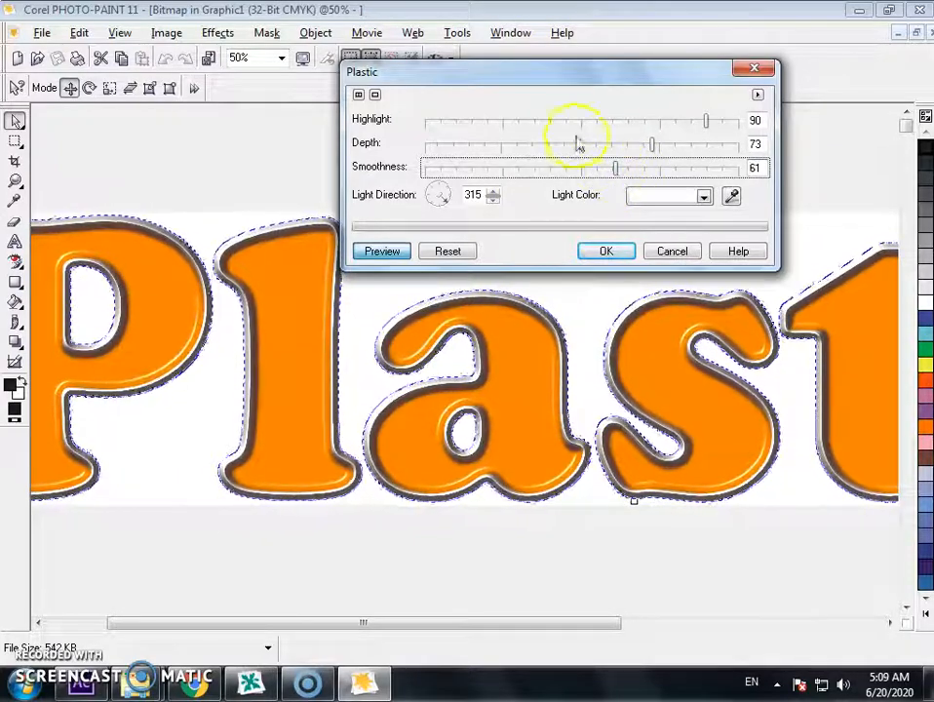
- Set the Plastic effect's highlight to 93 and apply the effect to the lettering
left_click(717, 124)
left_click(677, 123)
left_click(628, 121)
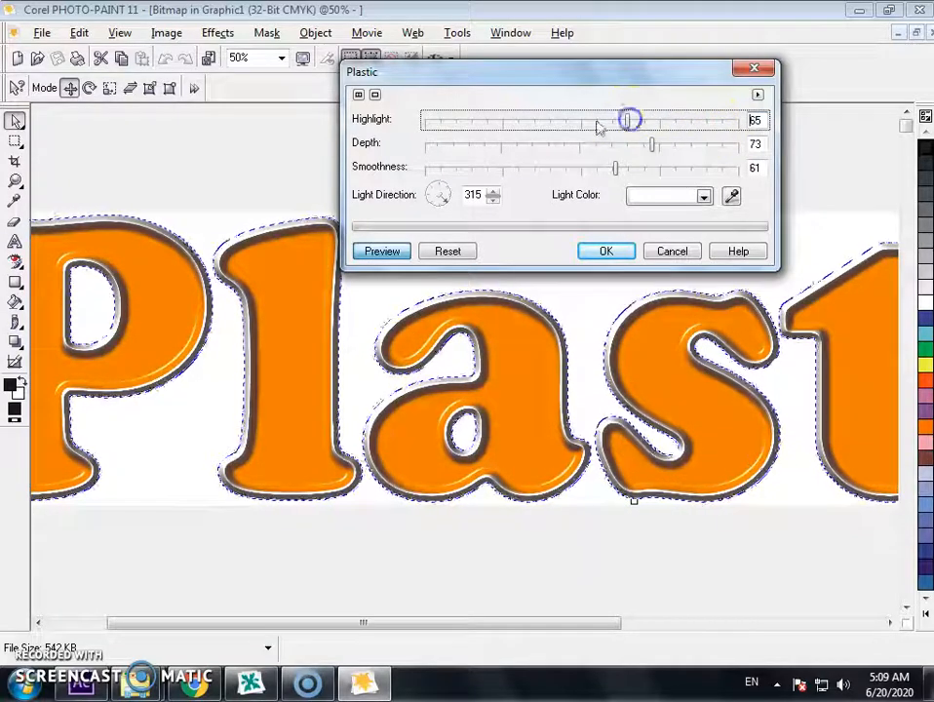
left_click(704, 121)
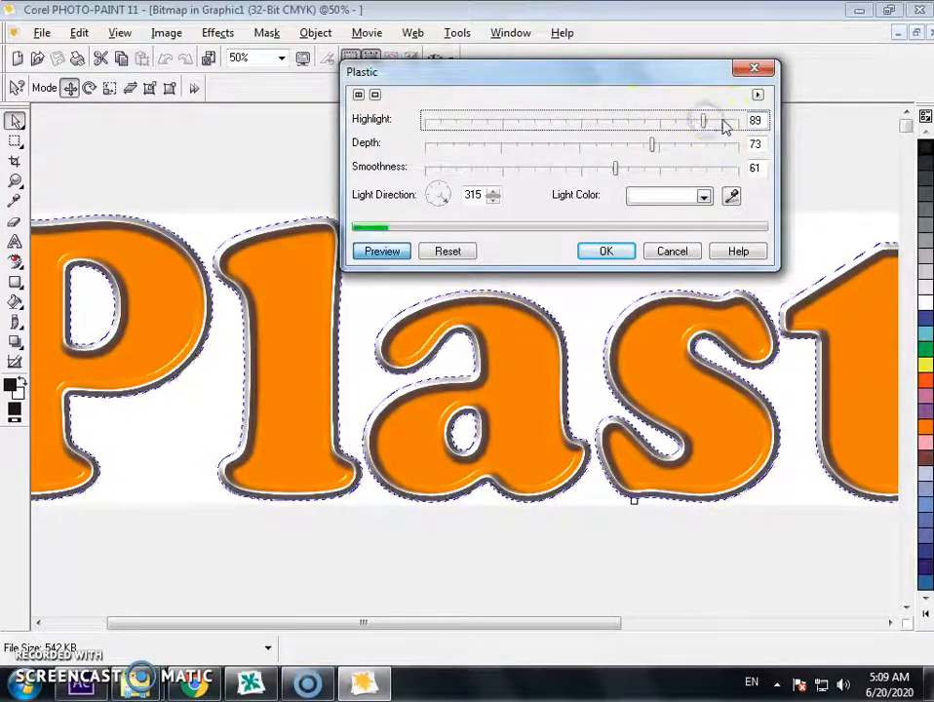
left_click(722, 121)
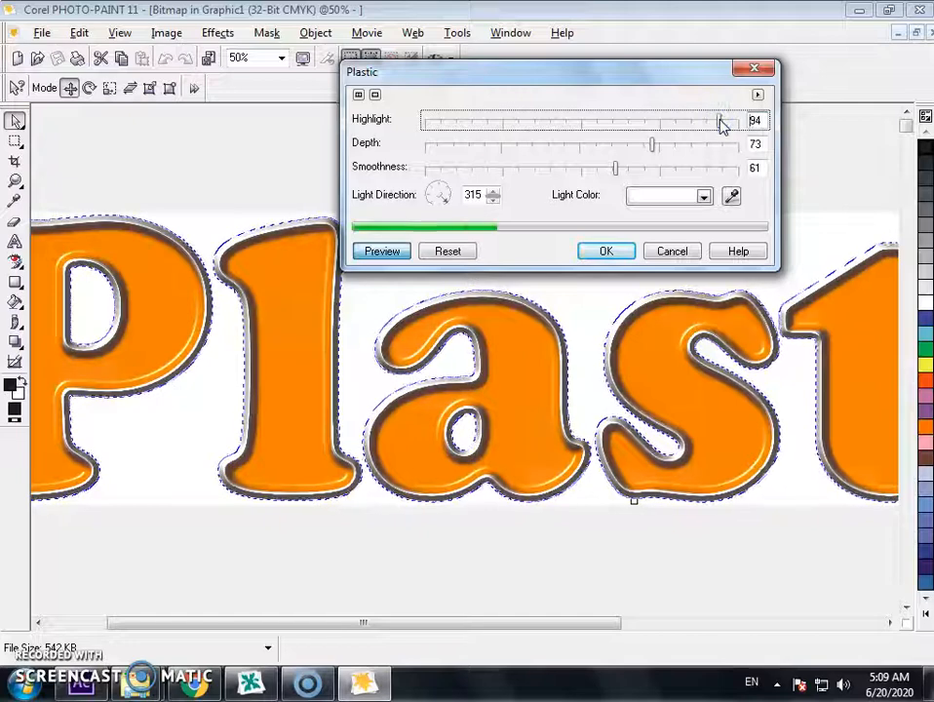
left_click(716, 121)
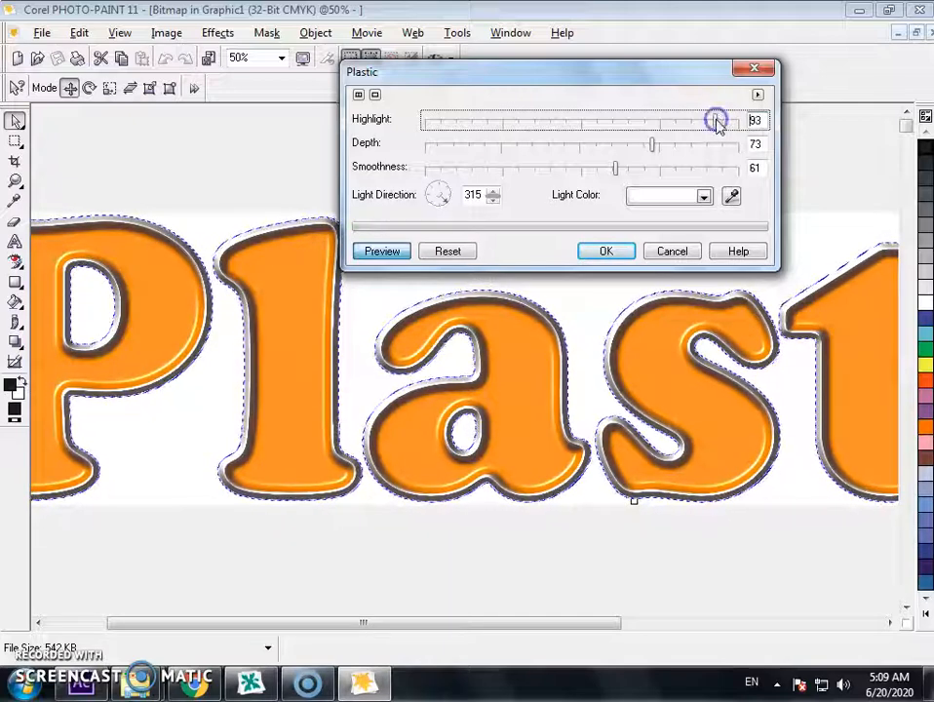
left_click(603, 251)
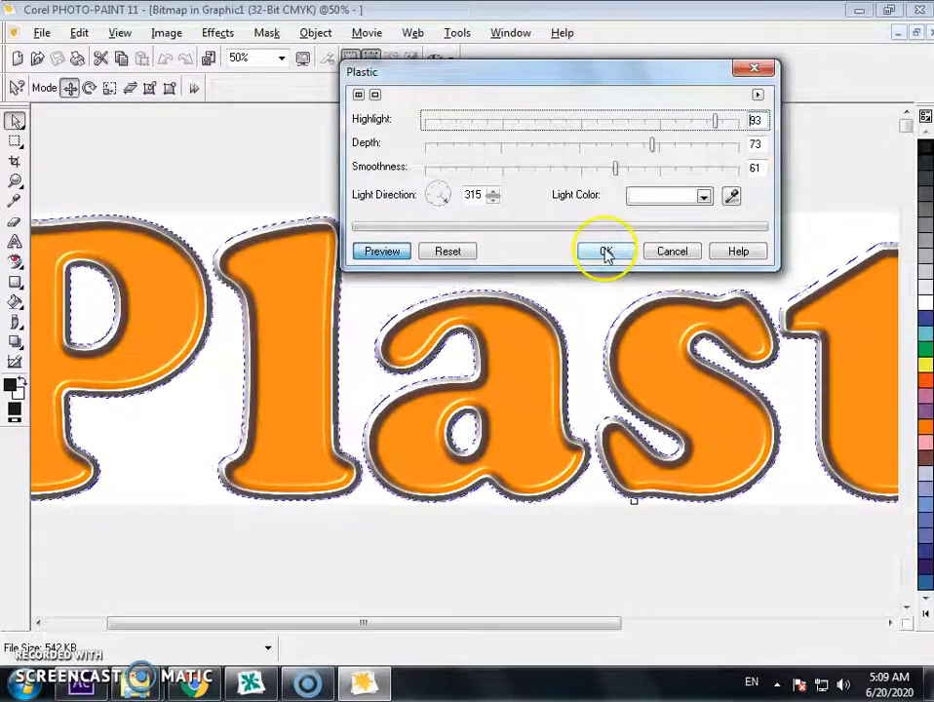
- Try the Bubbles texture effect on the whole lettering with its dialog clear of the letters, and leave it unapplied
key("F3")
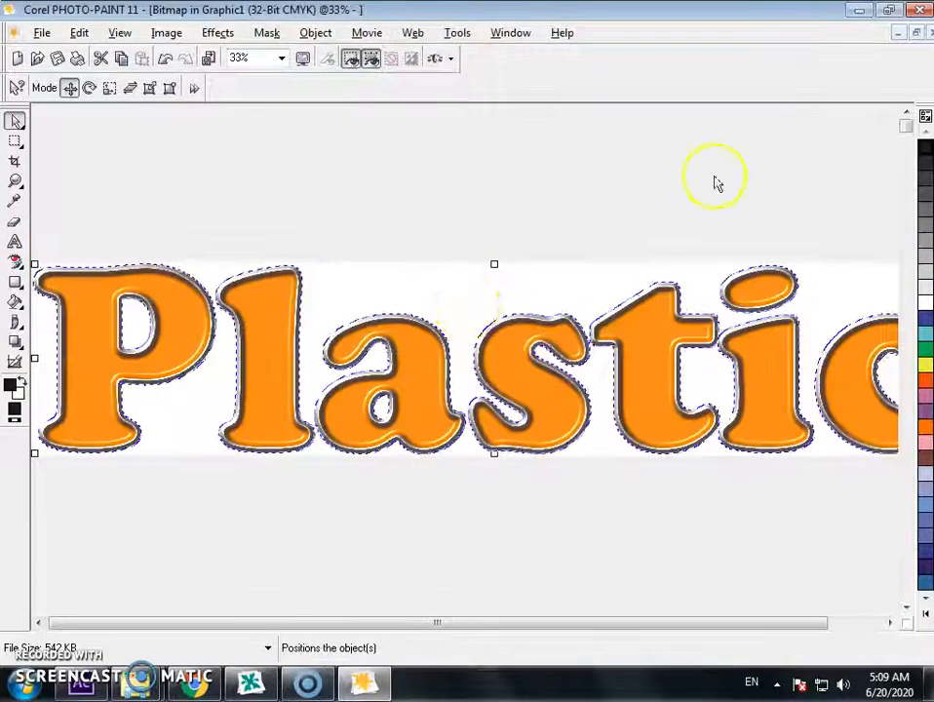
key("F3")
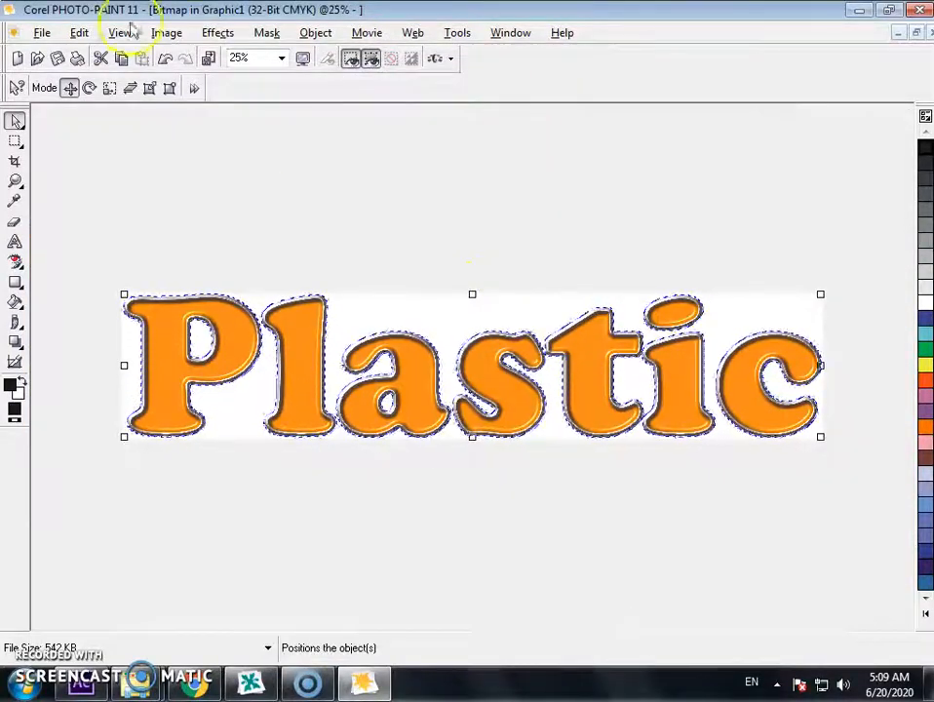
left_click(217, 33)
mouse_move(262, 265)
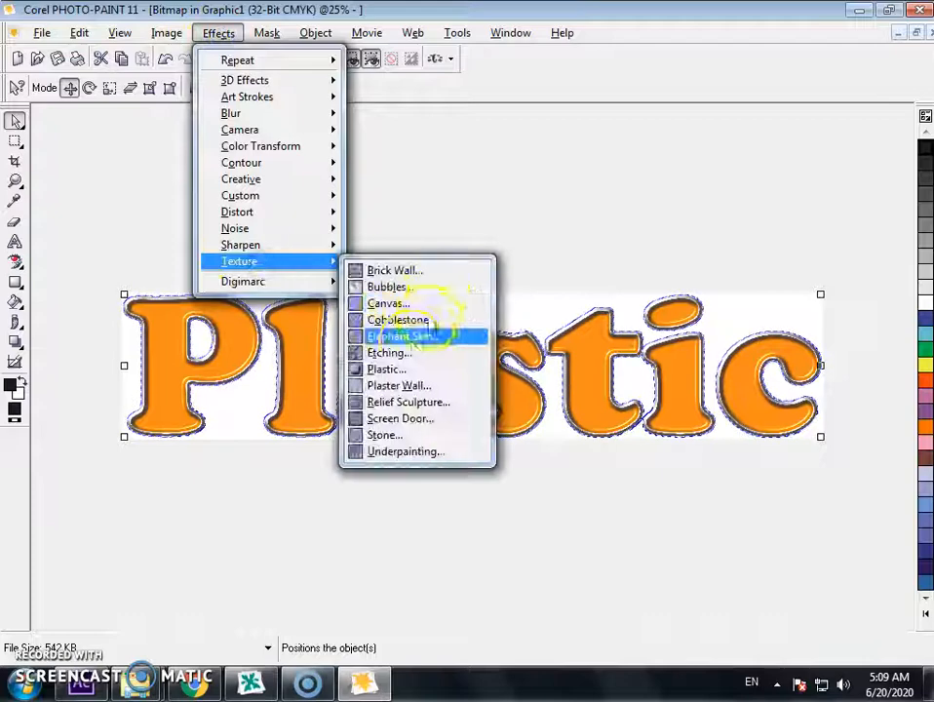
left_click(396, 287)
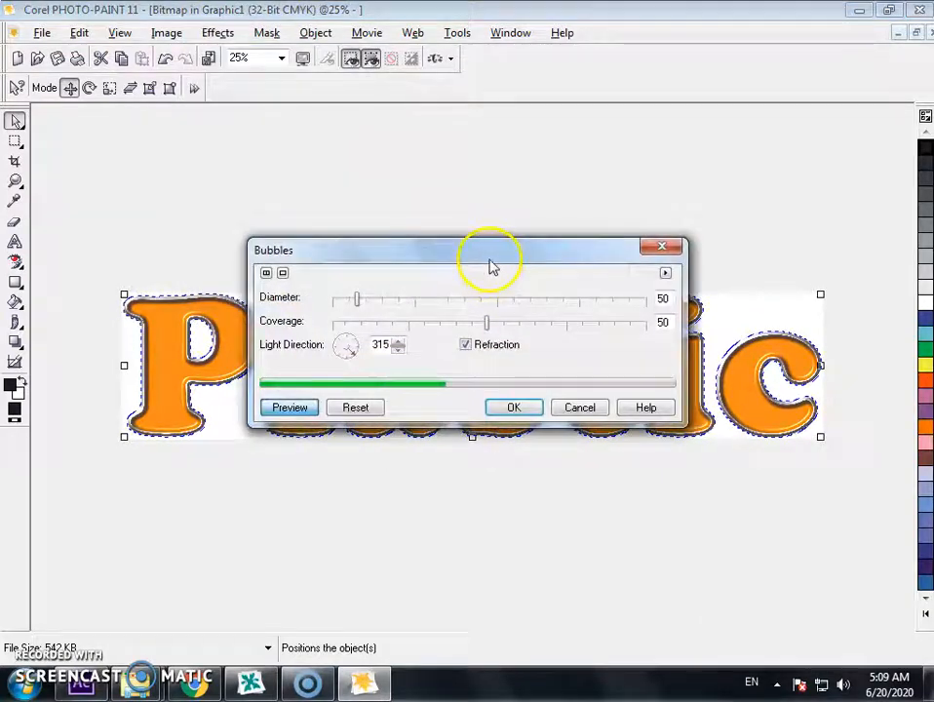
left_click_drag(490, 263, 467, 32)
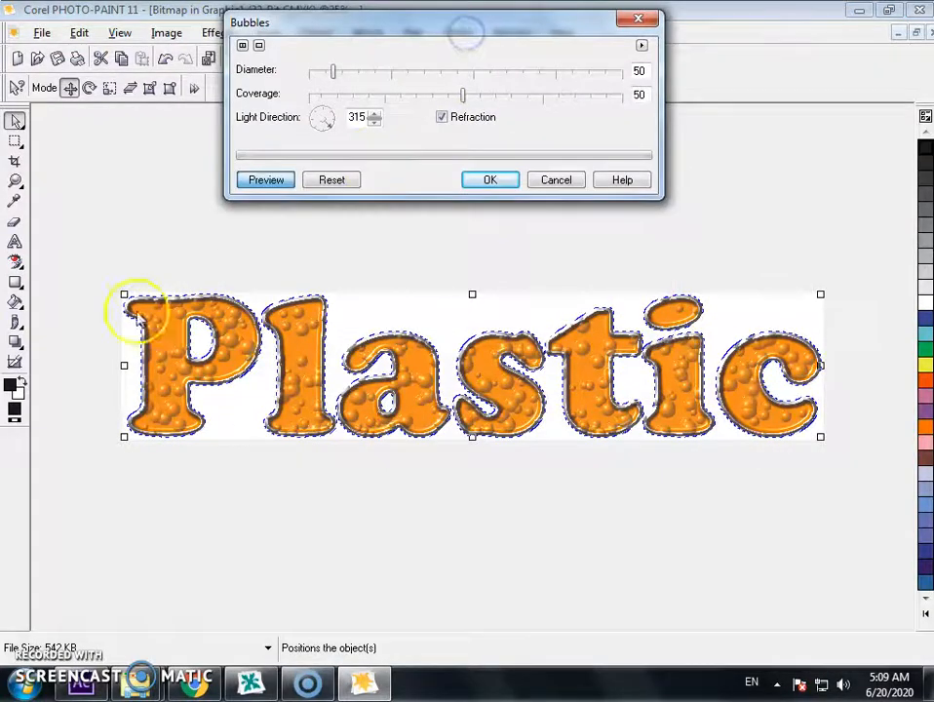
left_click(625, 425)
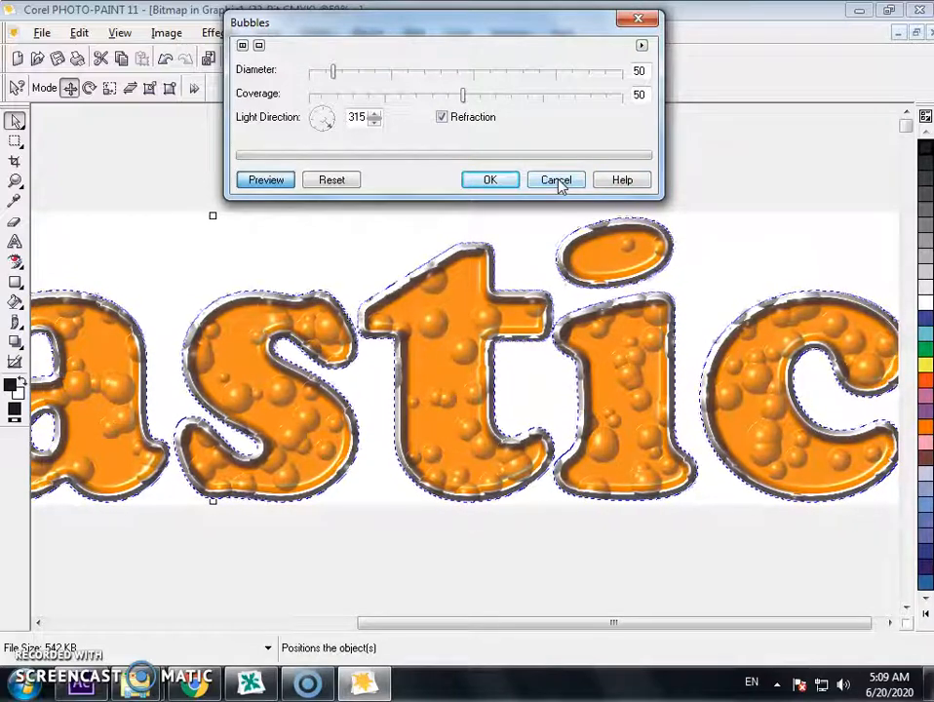
left_click(557, 182)
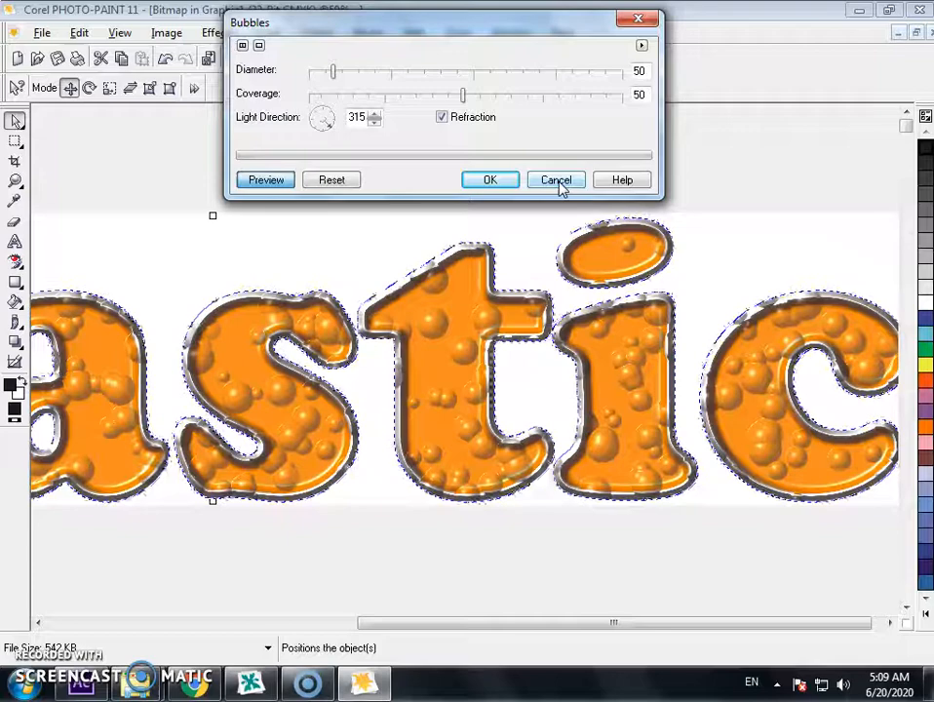
left_click(558, 183)
left_click(690, 178)
- Save the changes to the bitmap, then close it and PHOTO-PAINT to return to the CorelDRAW drawing
scroll(426, 306, "down", 1)
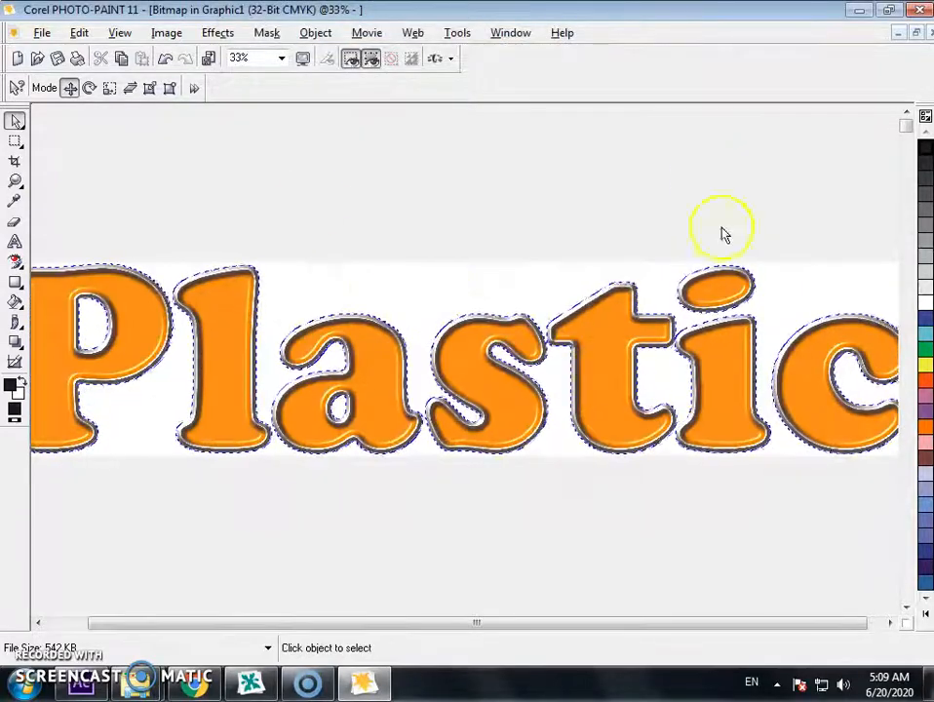
scroll(371, 303, "down", 1)
scroll(508, 346, "up", 1)
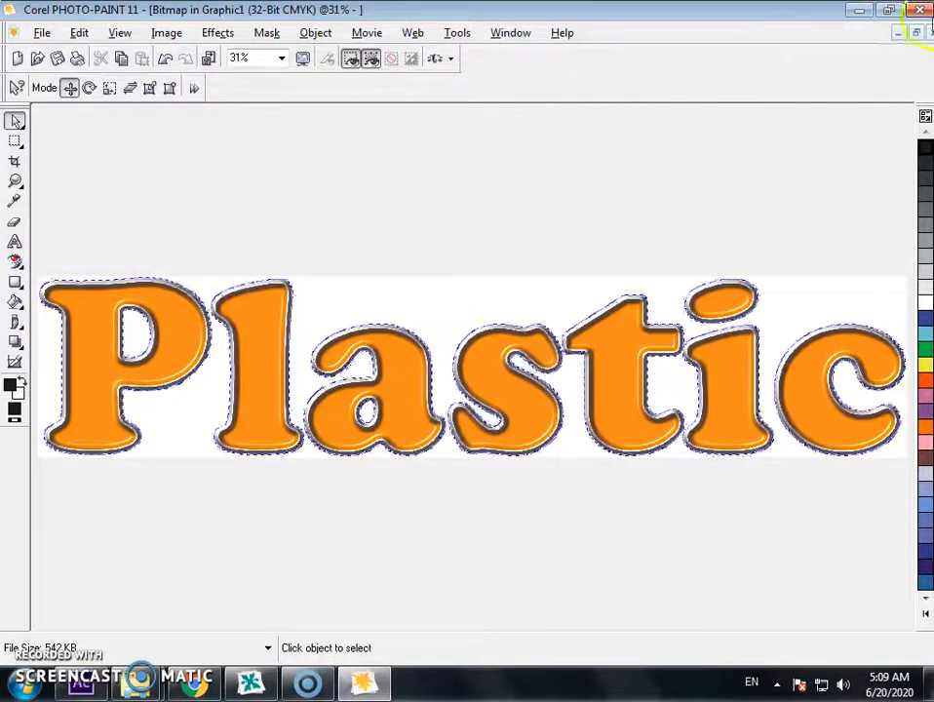
left_click(929, 33)
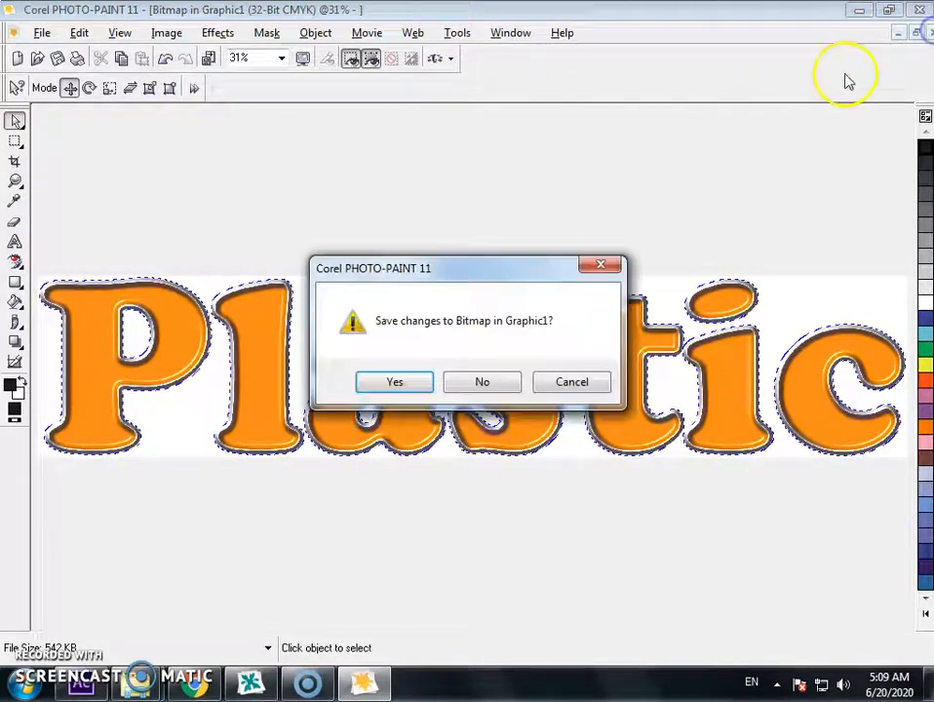
left_click(395, 383)
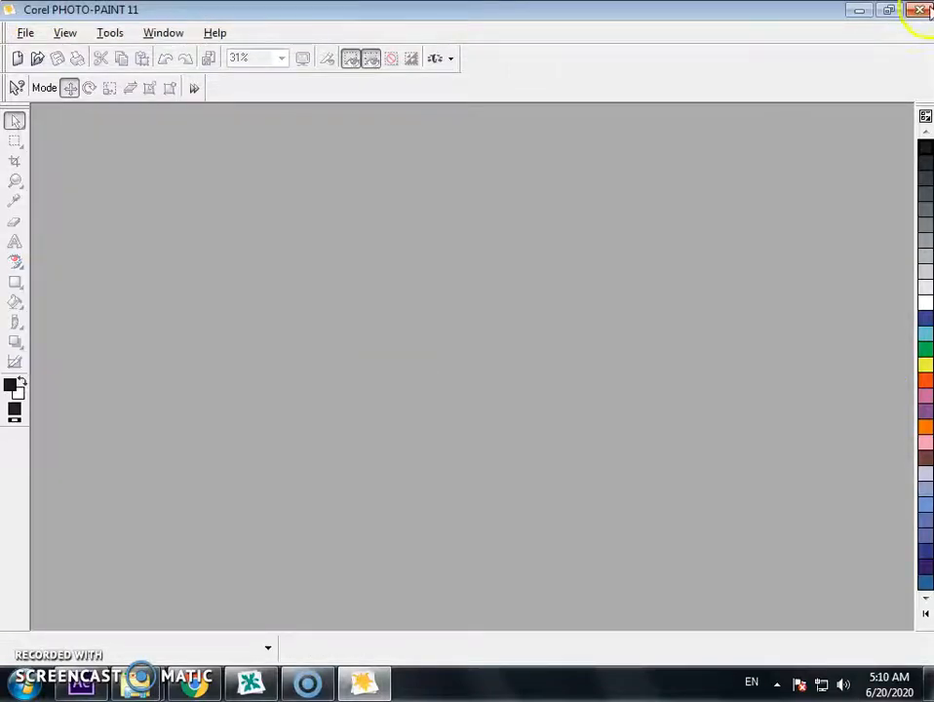
left_click(926, 12)
left_click(579, 231)
- Examine the plastic edges and highlights of the letter s up close, and select the lettering bitmap
scroll(512, 363, "up", 1)
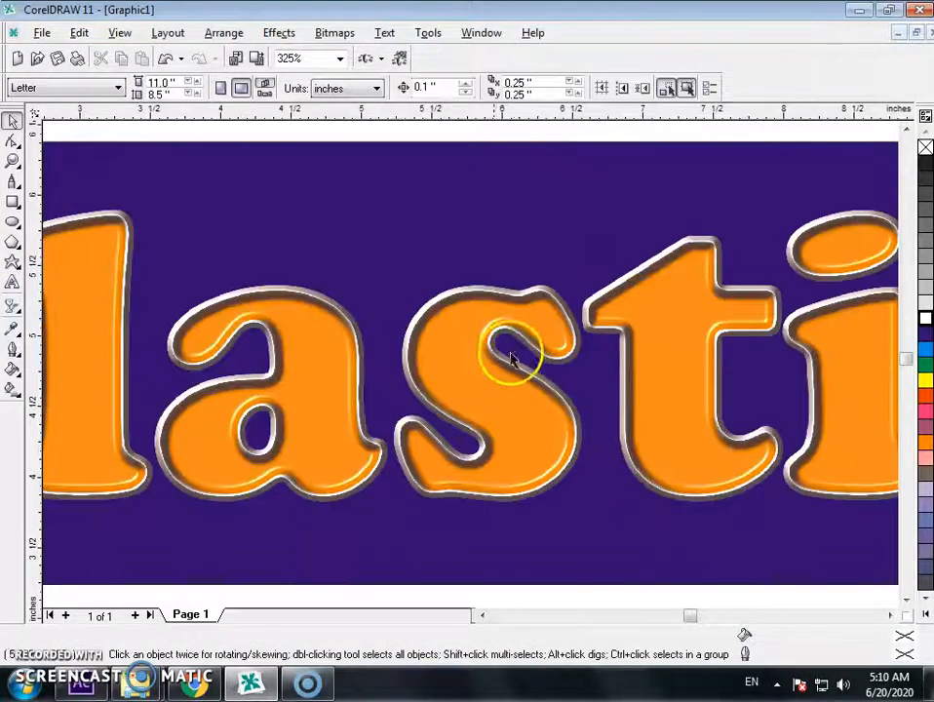
scroll(501, 417, "up", 1)
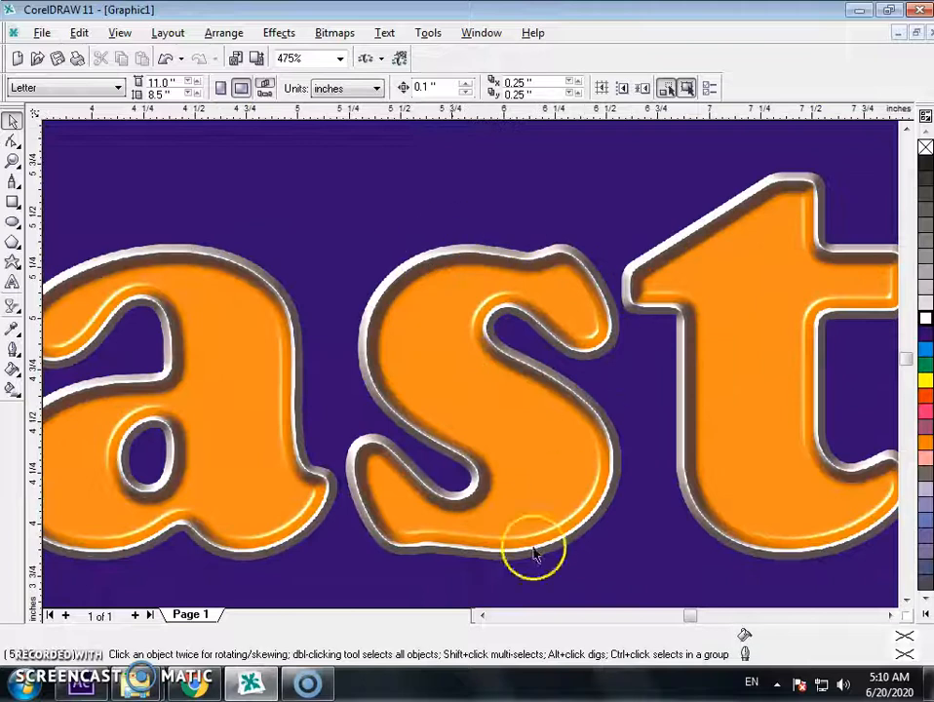
scroll(553, 271, "up", 5)
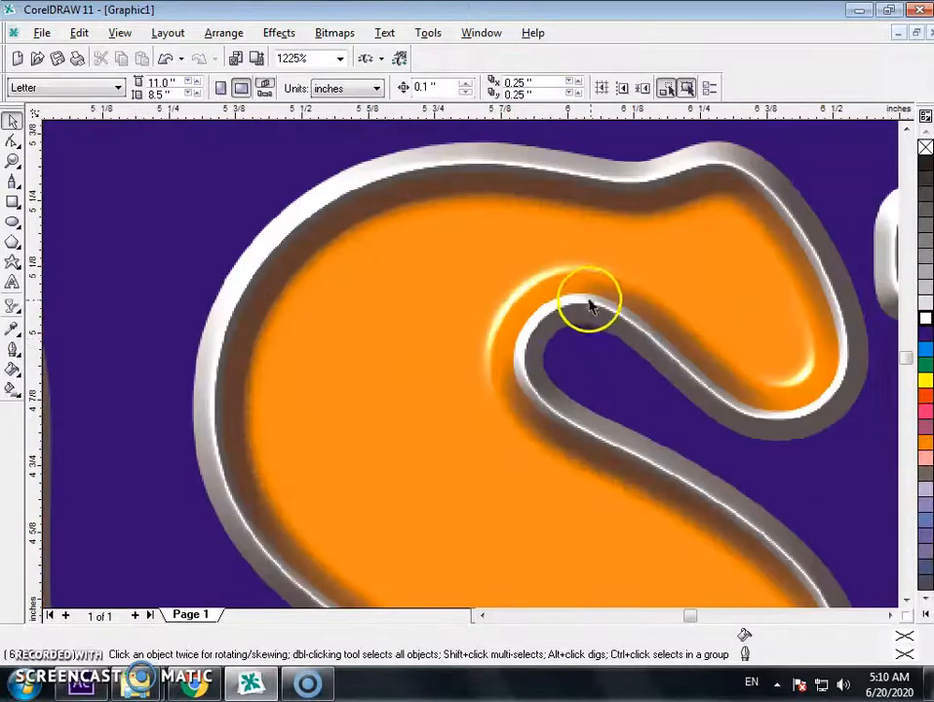
scroll(826, 432, "down", 6)
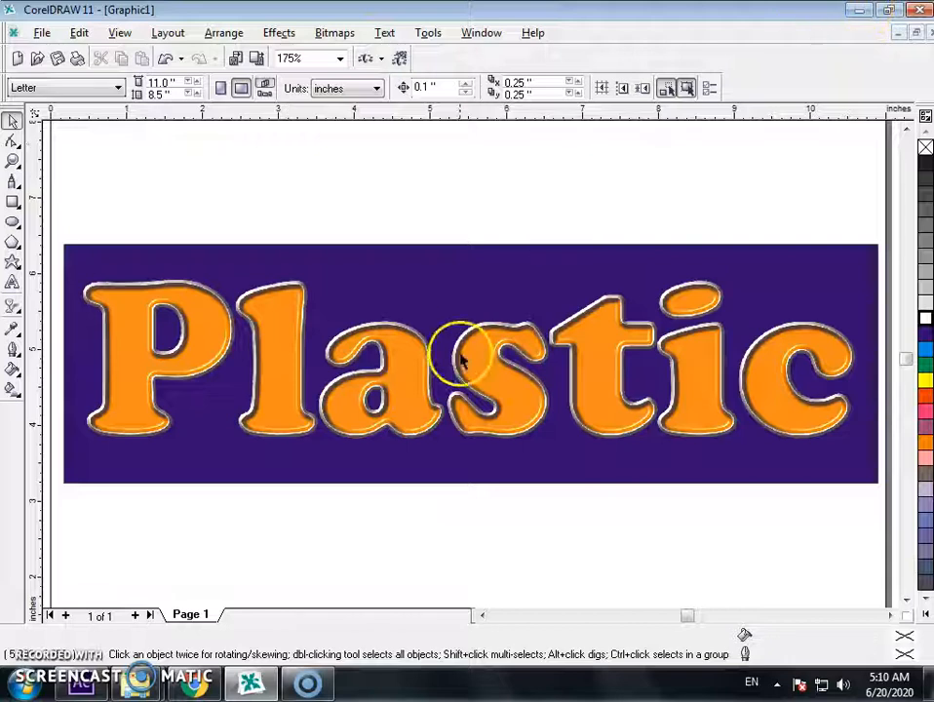
left_click(496, 375)
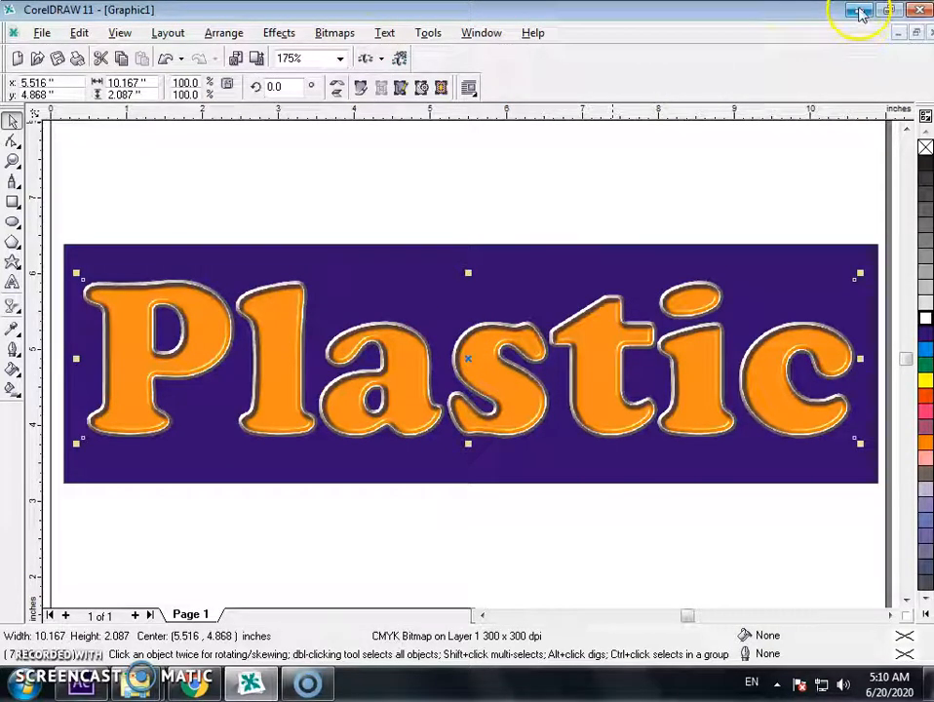
left_click(860, 11)
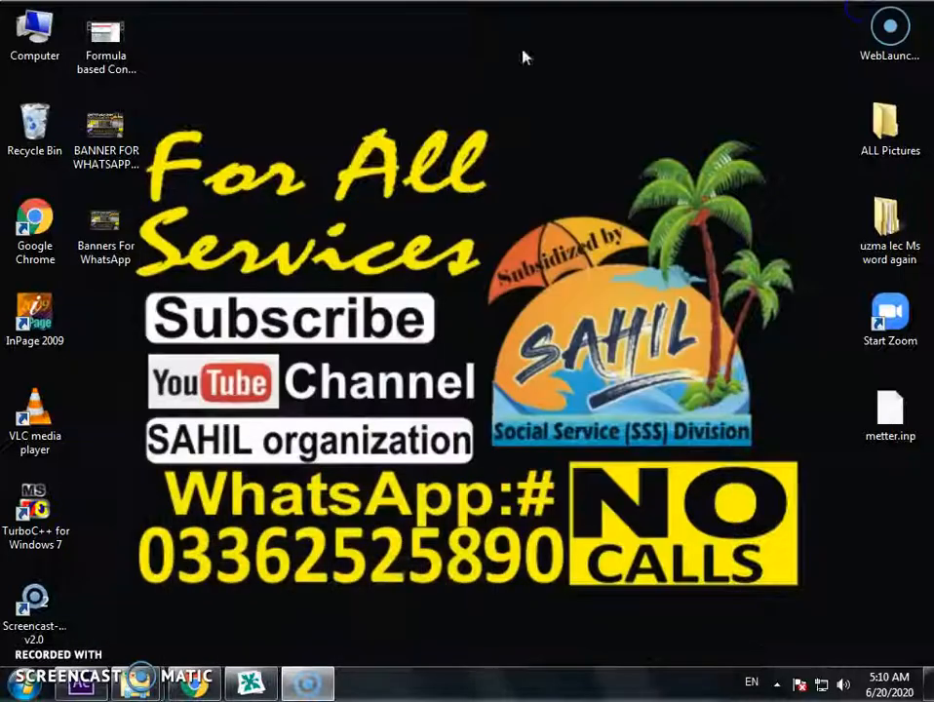
right_click(416, 78)
left_click(486, 129)
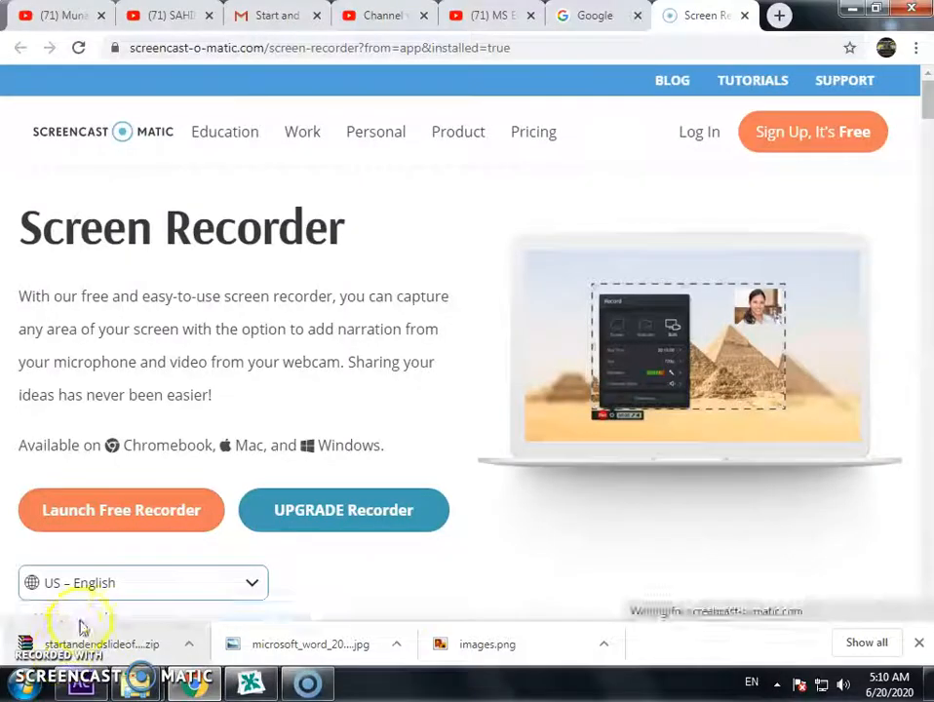
left_click(129, 511)
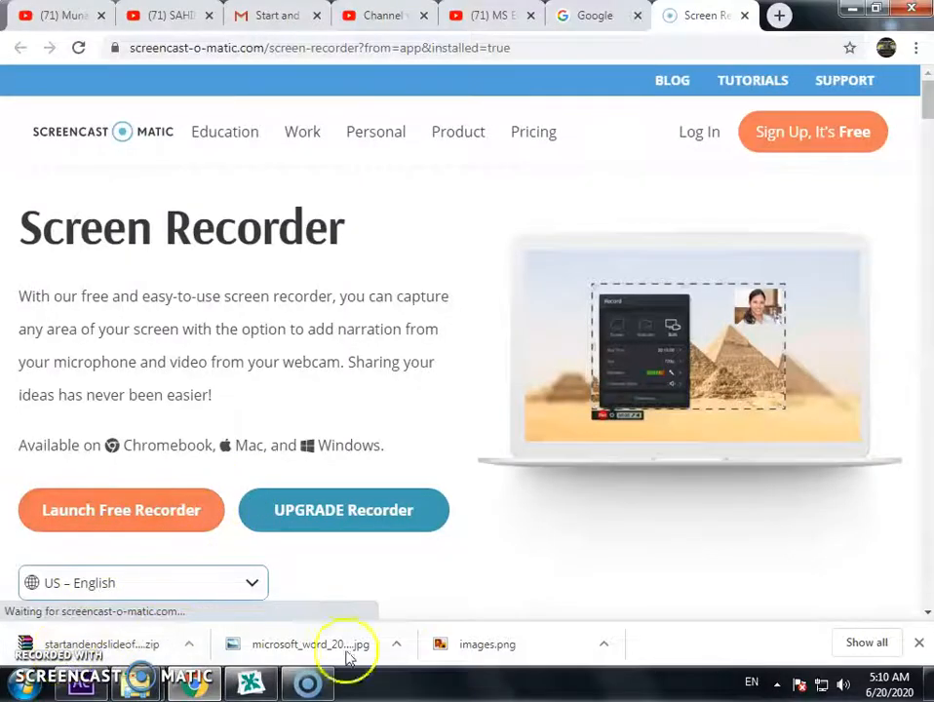
right_click(304, 687)
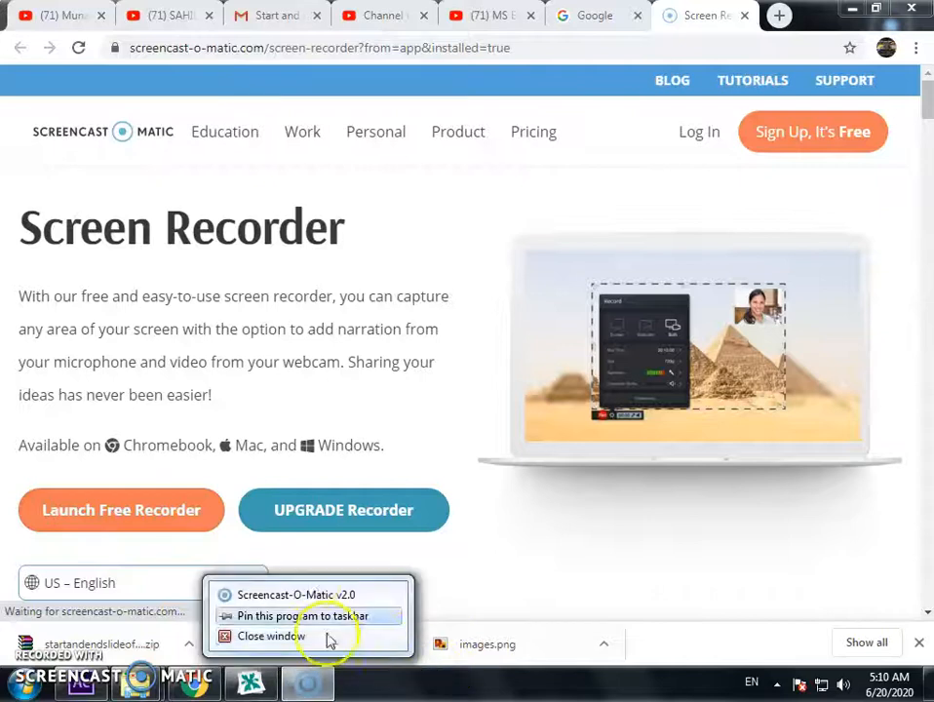
left_click(311, 597)
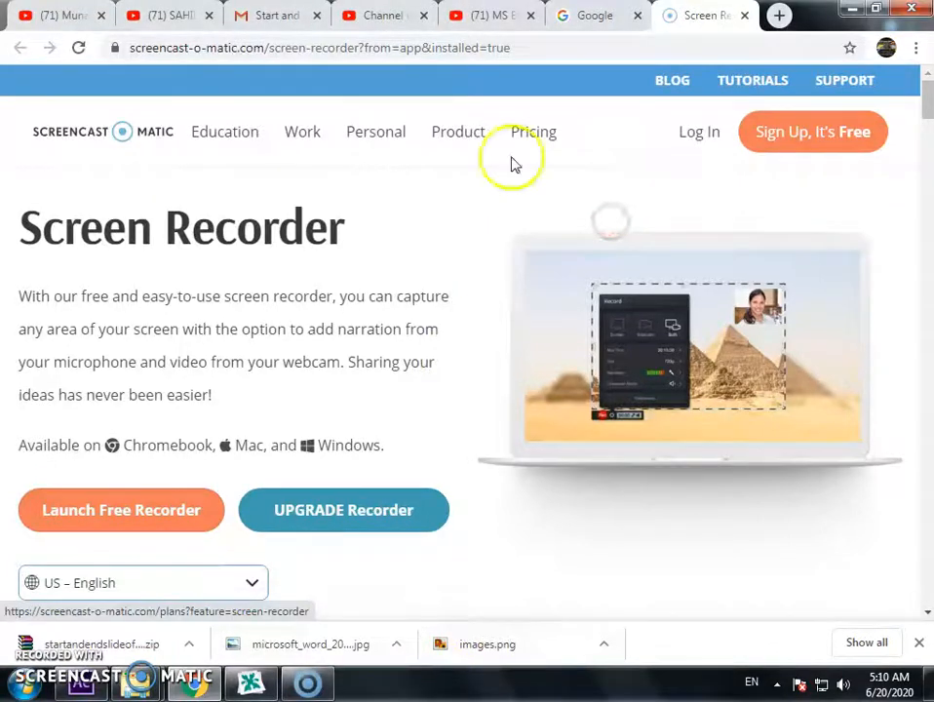